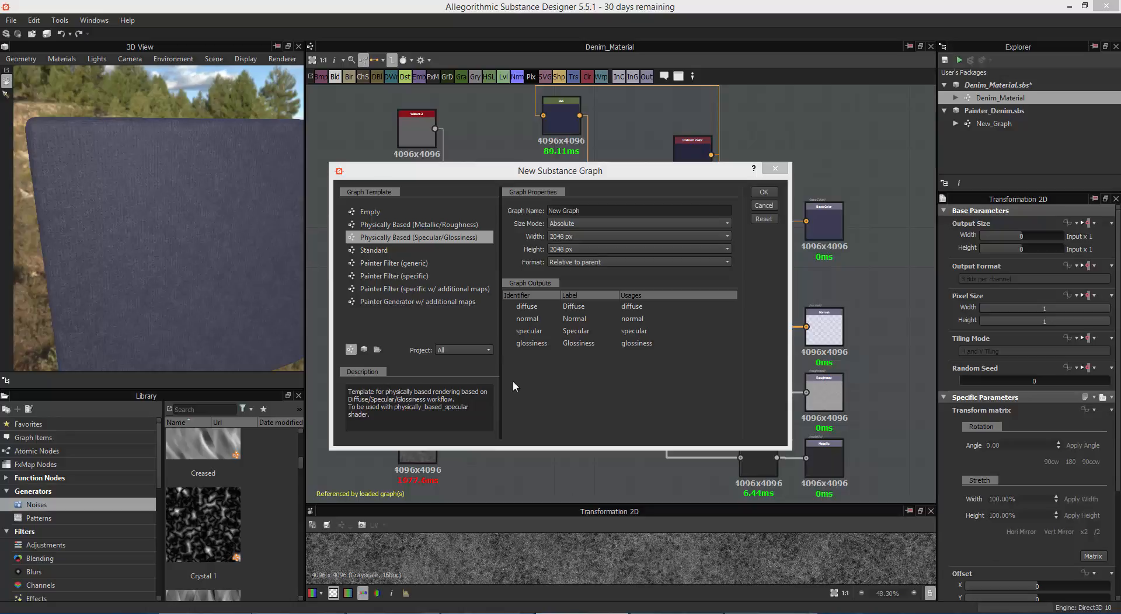
# Review the Empty and Physically Based (Metallic/Roughness) graph templates, ending on Physically Based (Specular/Glossiness).
pyautogui.click(442, 211)
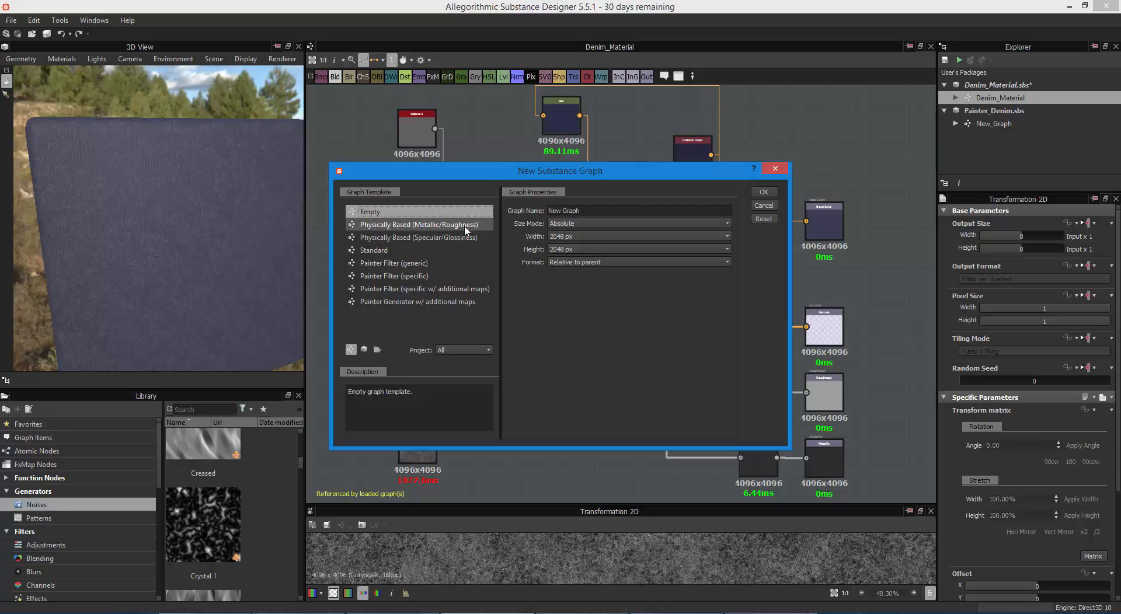
pyautogui.click(434, 229)
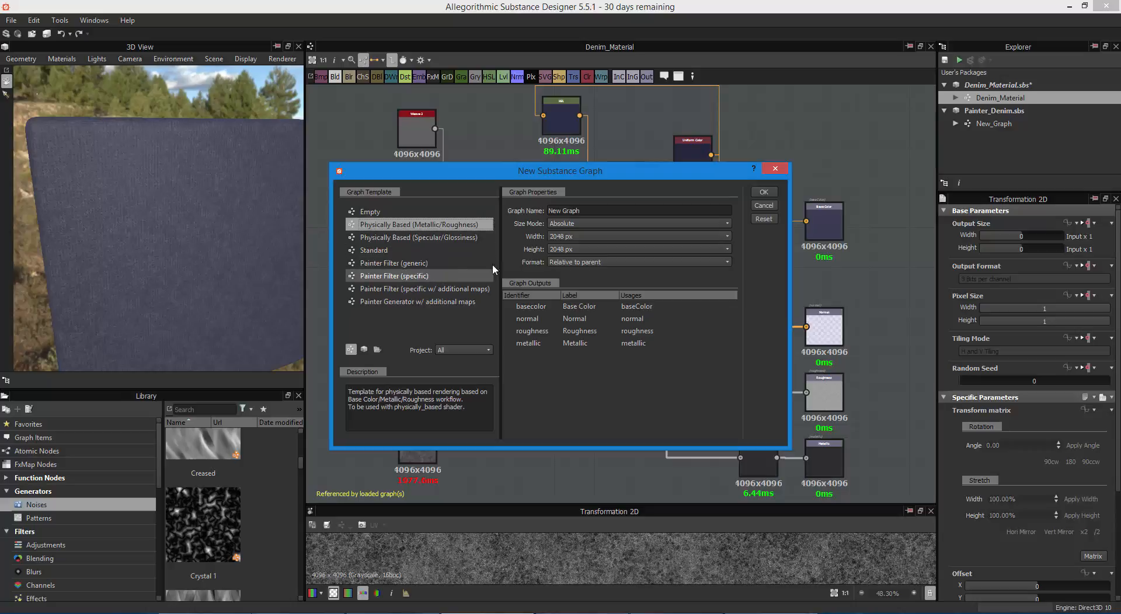
pyautogui.click(452, 241)
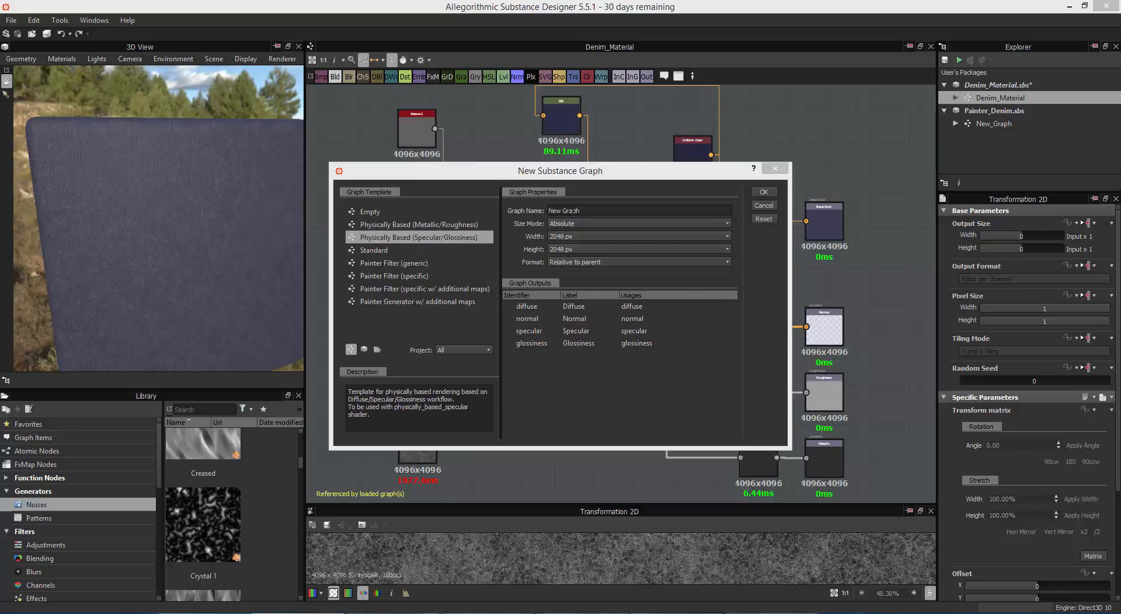
# Name the new graph Denim_New_TEXTURE.
pyautogui.click(514, 171)
pyautogui.write('Den')
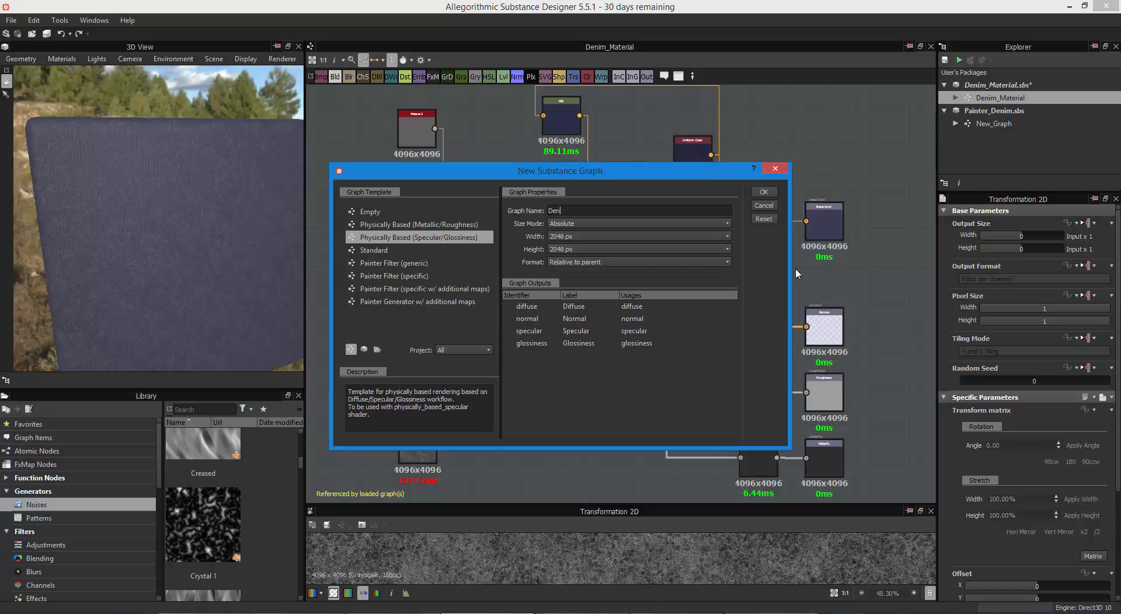
pyautogui.write('im')
pyautogui.write('_NewTEXT')
pyautogui.write('_')
# Review the size mode and width options for the new graph, keeping the Absolute size mode.
pyautogui.click(653, 224)
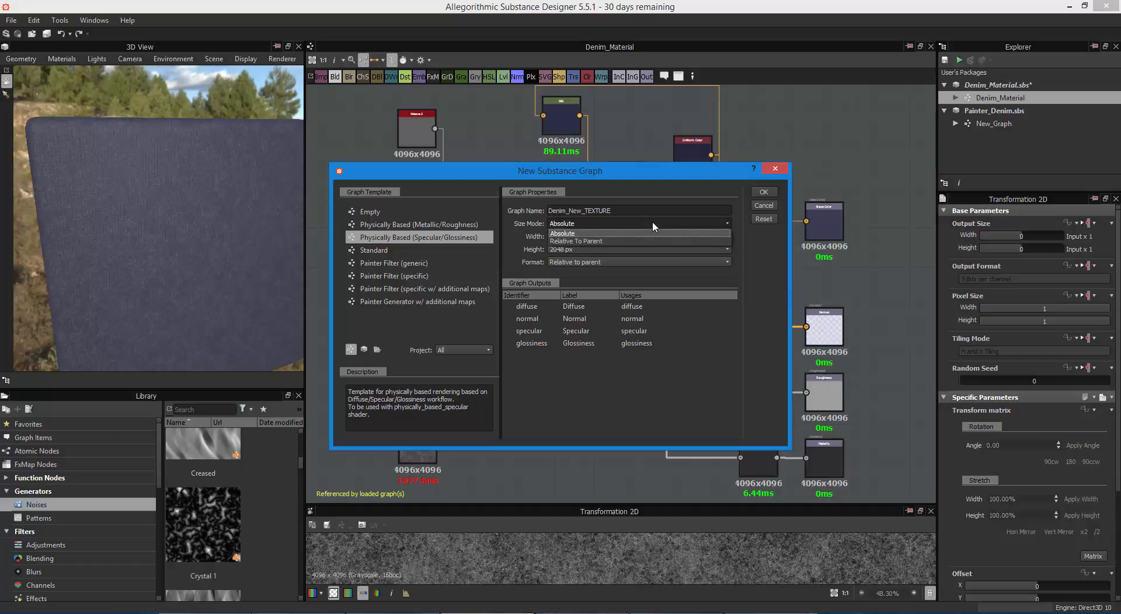
pyautogui.click(654, 233)
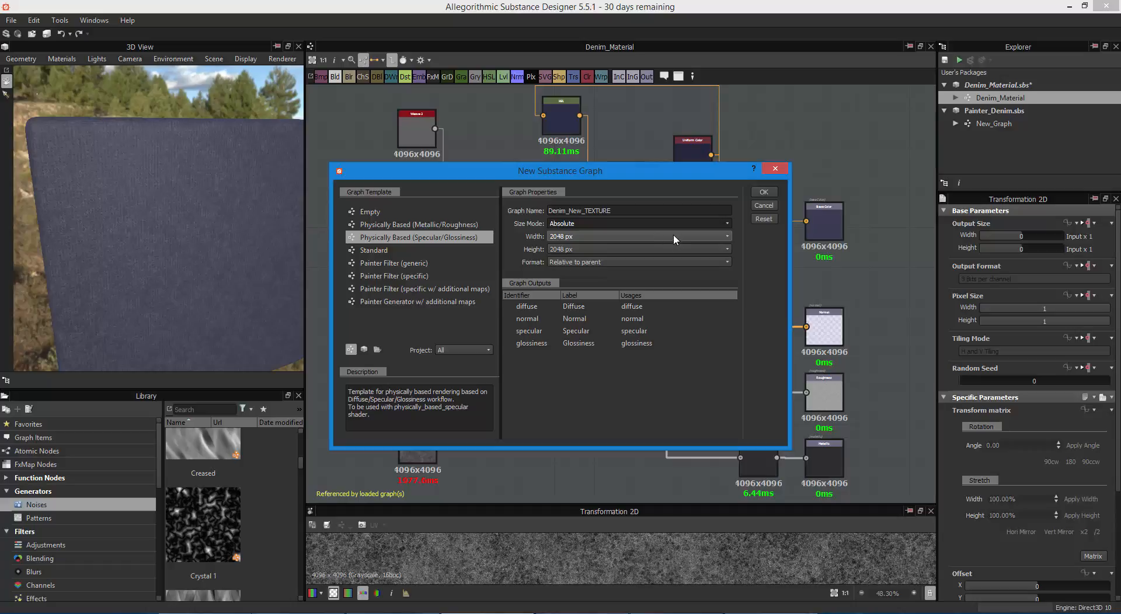
pyautogui.click(692, 232)
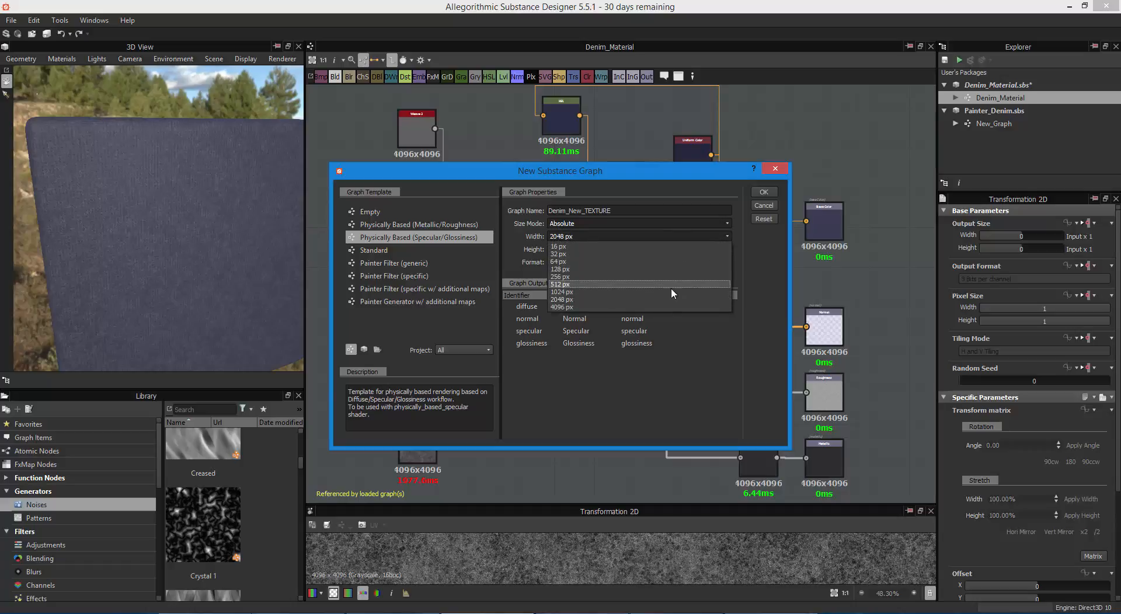
pyautogui.click(752, 260)
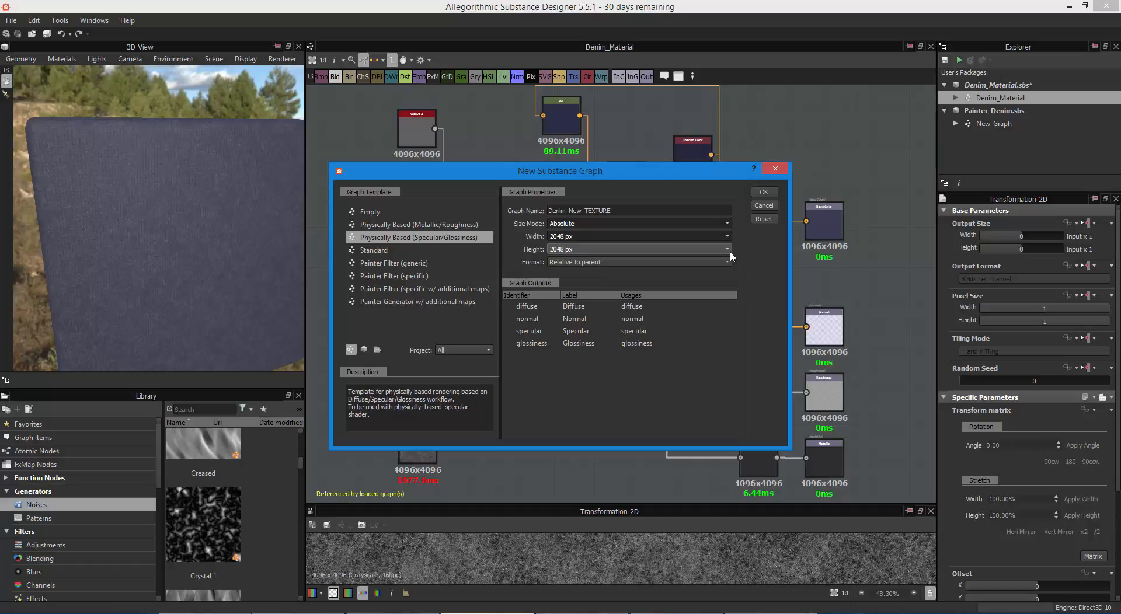
pyautogui.click(711, 234)
pyautogui.click(700, 223)
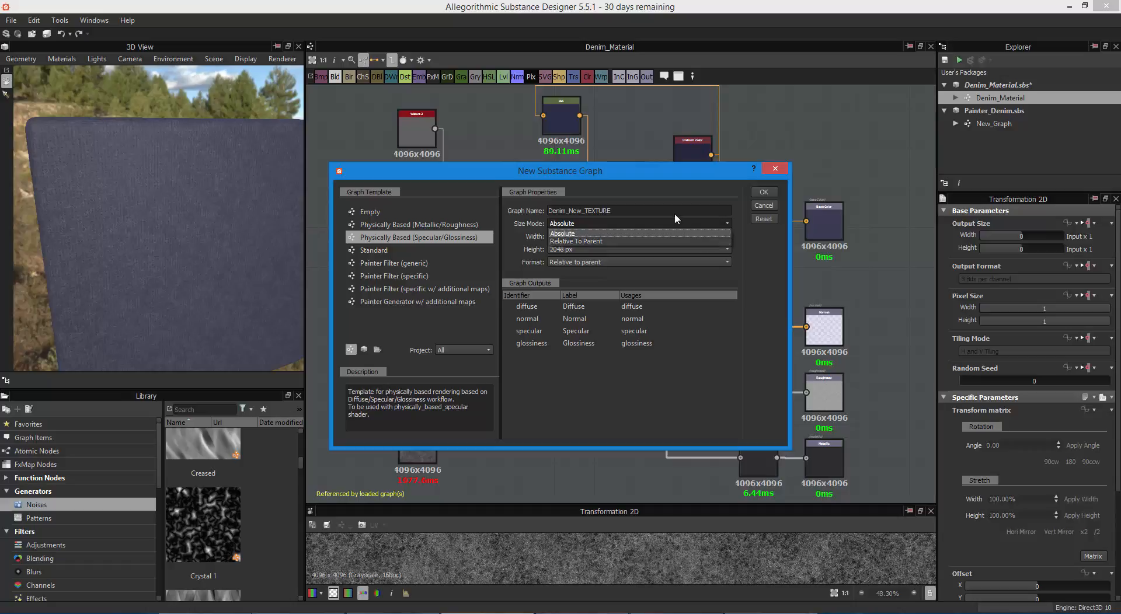
pyautogui.click(654, 175)
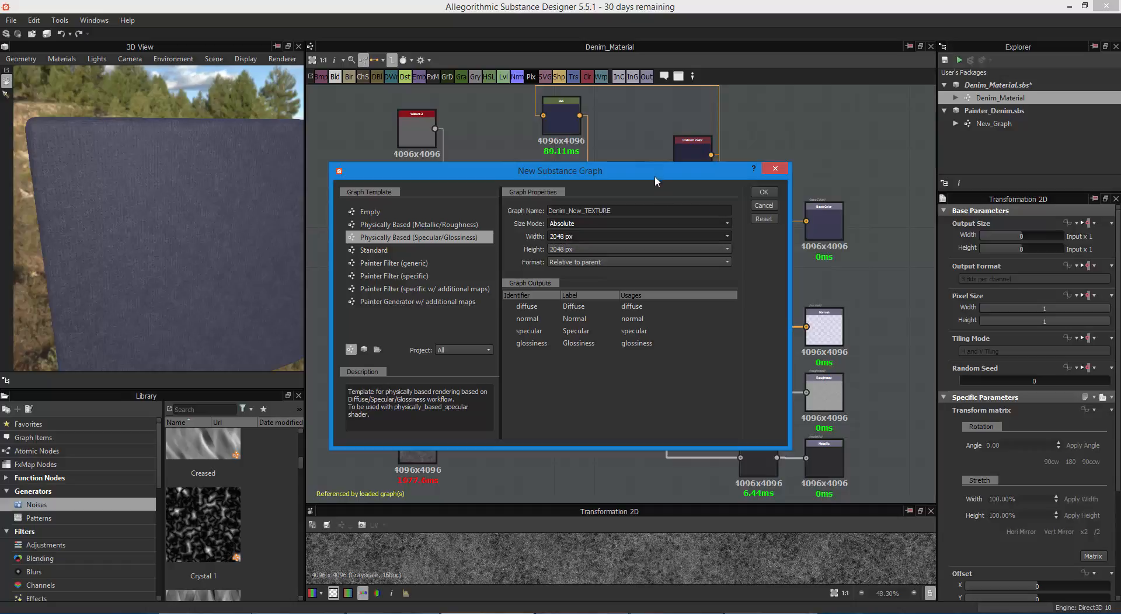
# Set the new graph's size mode to Relative To Parent and keep its format as Relative to parent.
pyautogui.click(636, 227)
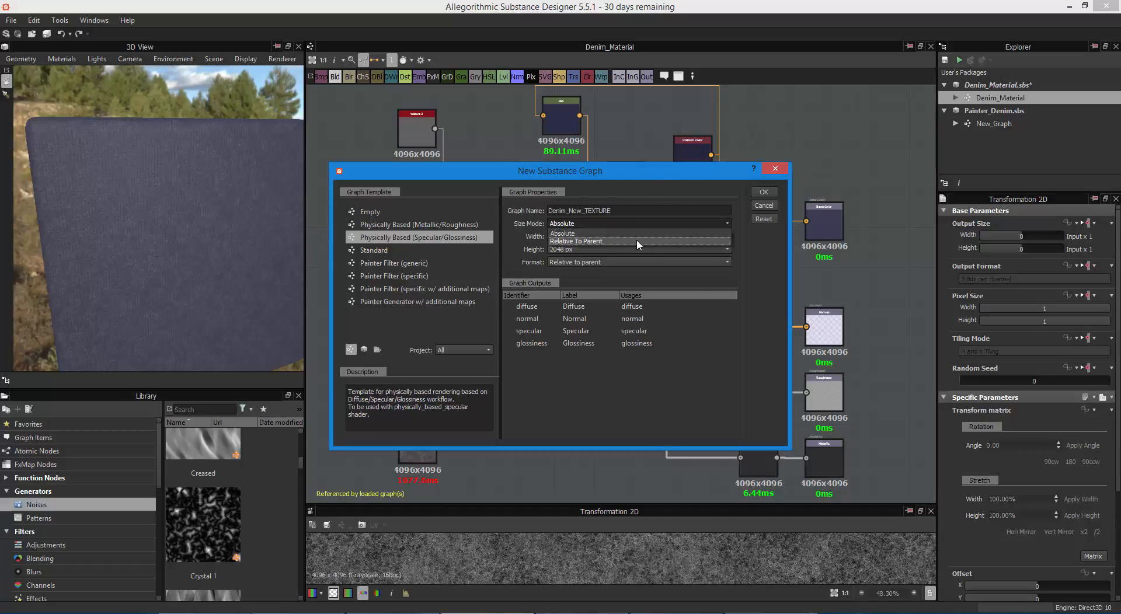
pyautogui.click(637, 241)
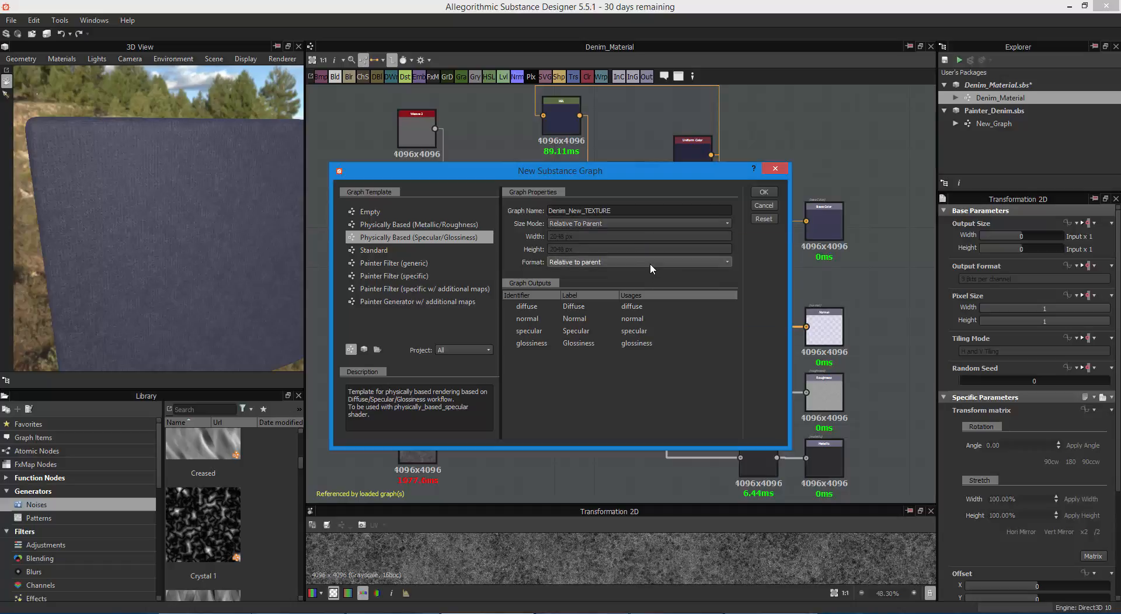
pyautogui.click(650, 263)
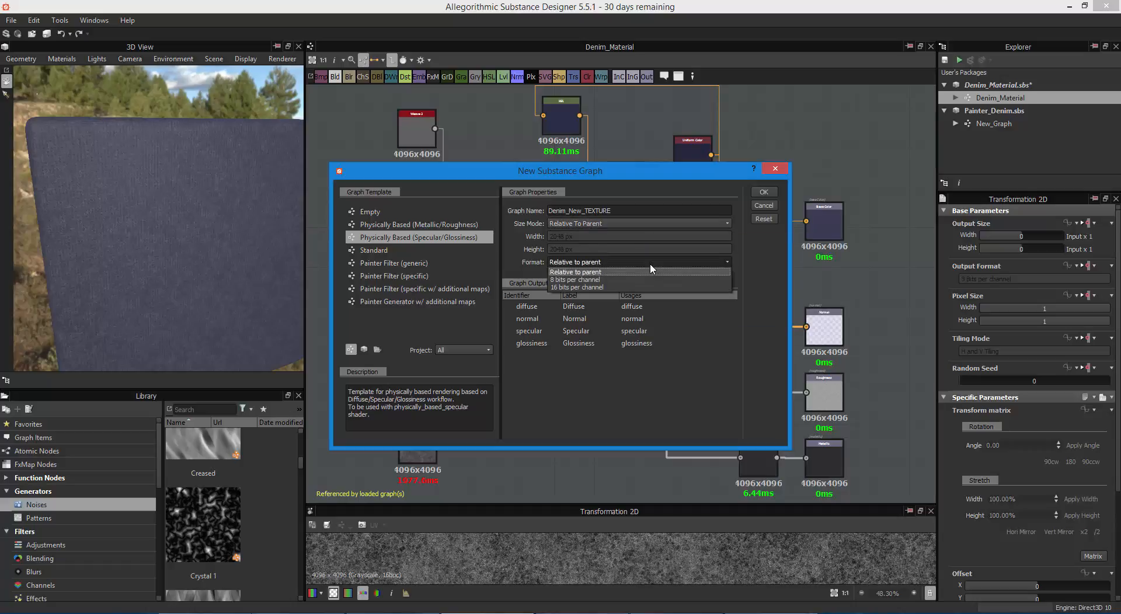
pyautogui.click(752, 261)
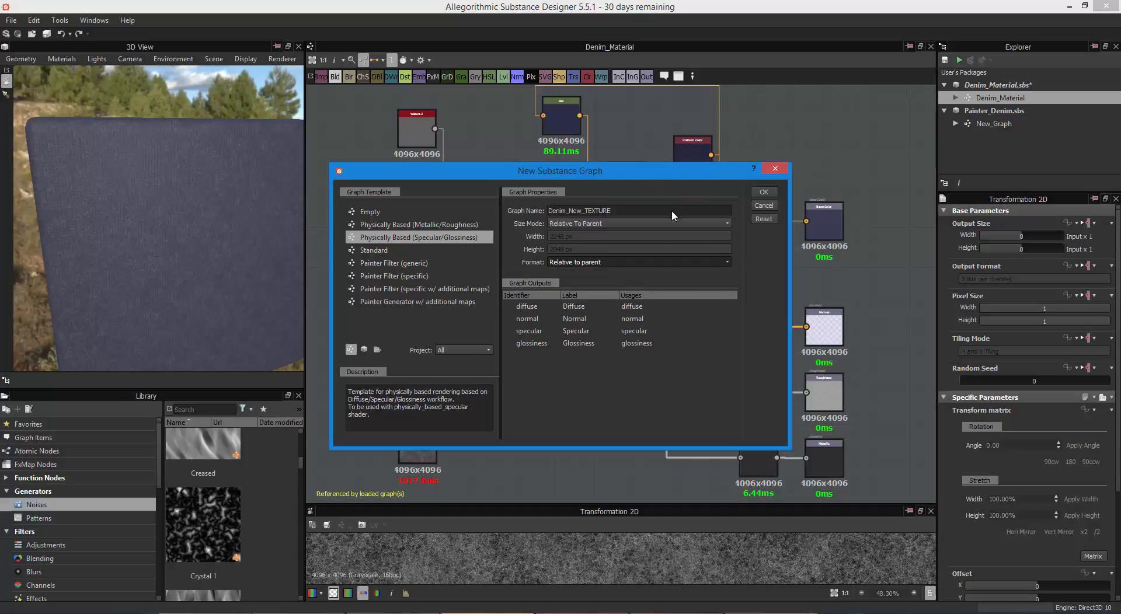
# Check the Standard template, and create the new graph from the Physically Based (Specular/Glossiness) template.
pyautogui.moveTo(652, 173); pyautogui.dragTo(869, 325)
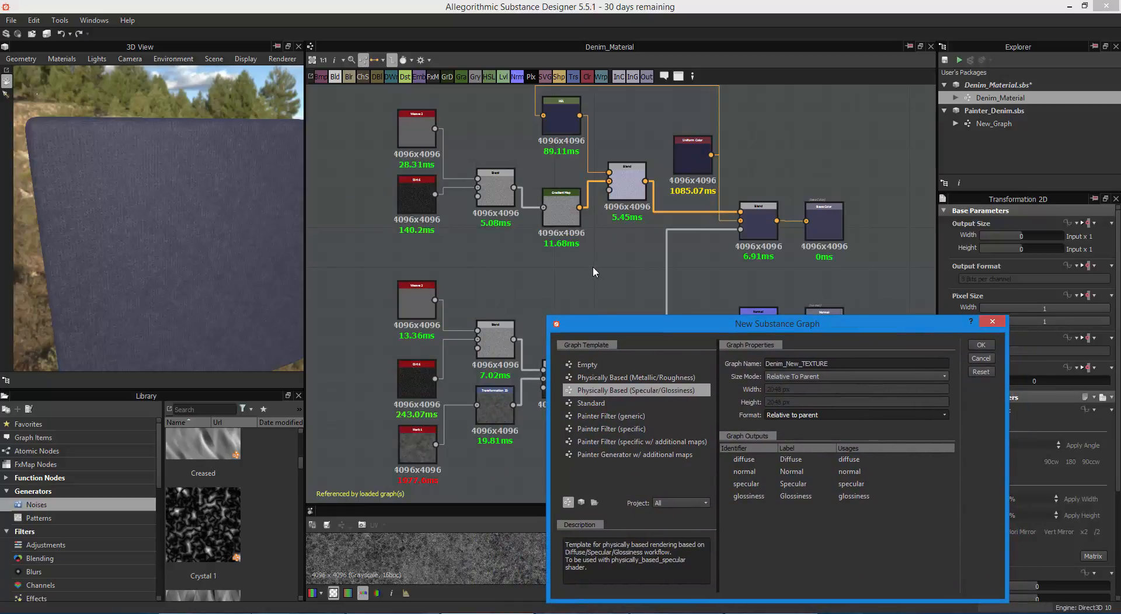
pyautogui.moveTo(605, 326); pyautogui.dragTo(625, 222)
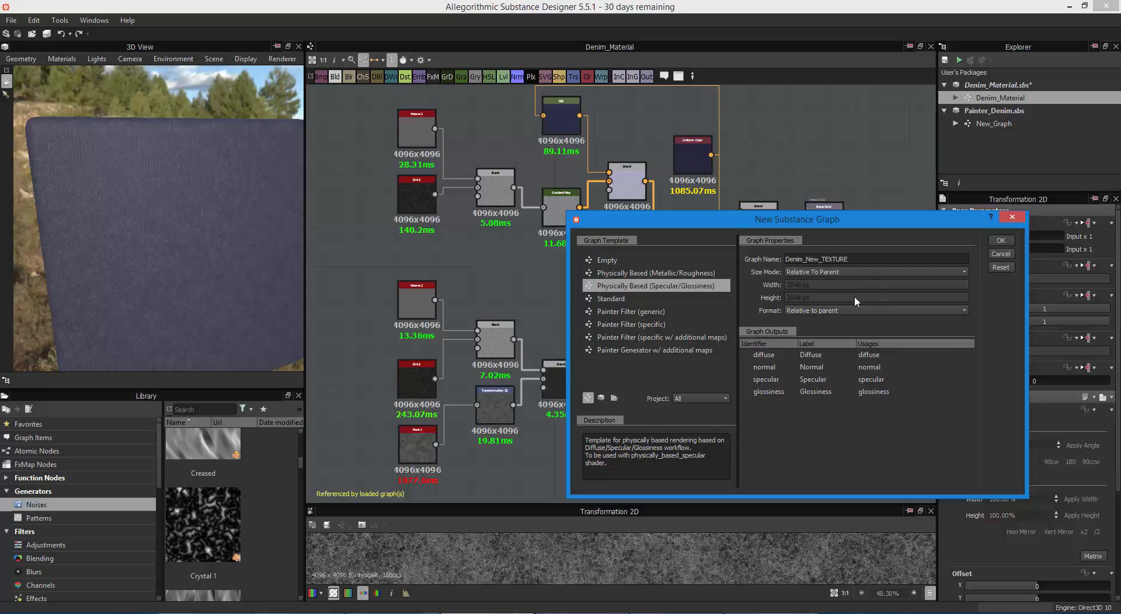
pyautogui.click(636, 299)
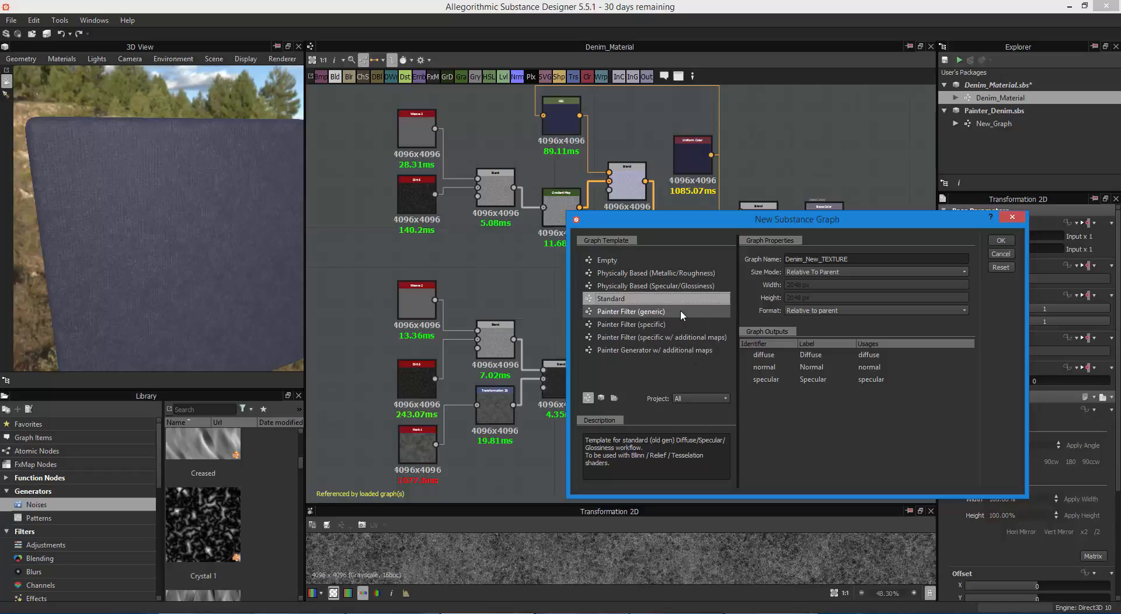
pyautogui.moveTo(707, 221); pyautogui.dragTo(711, 202)
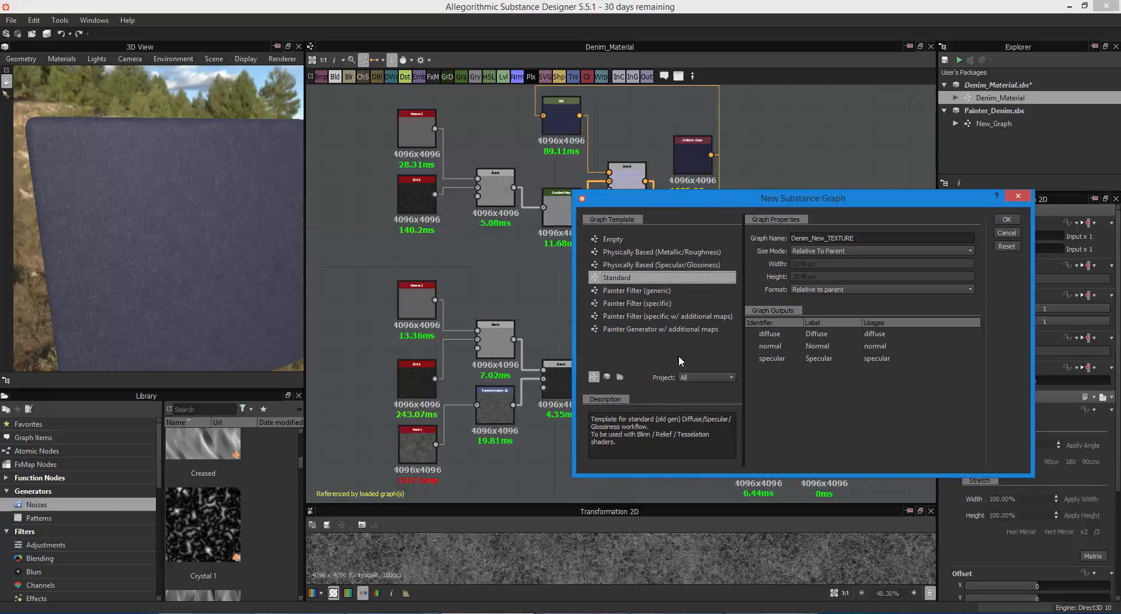
pyautogui.click(669, 266)
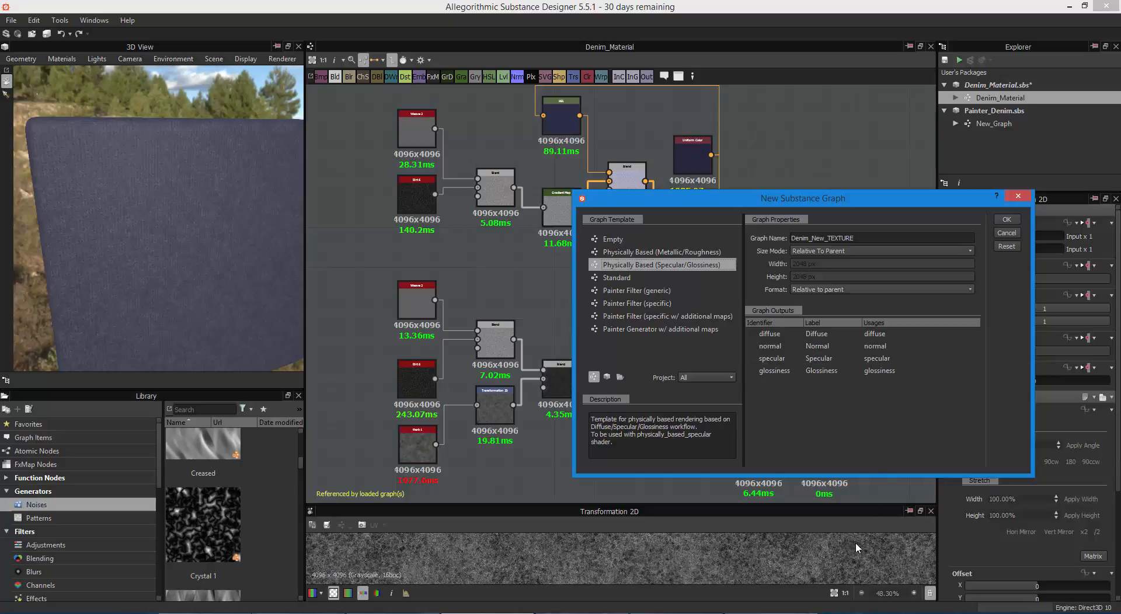
pyautogui.click(1007, 232)
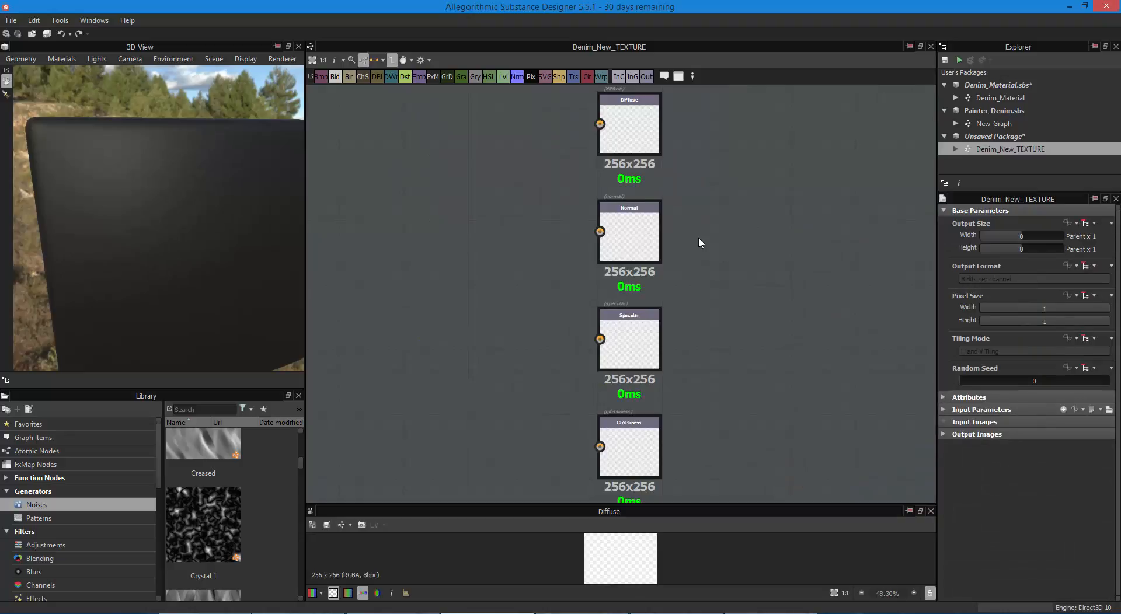
# Restore the default window layout.
pyautogui.scroll(-2, 698, 237)
pyautogui.scroll(2, 698, 236)
pyautogui.scroll(-2, 698, 236)
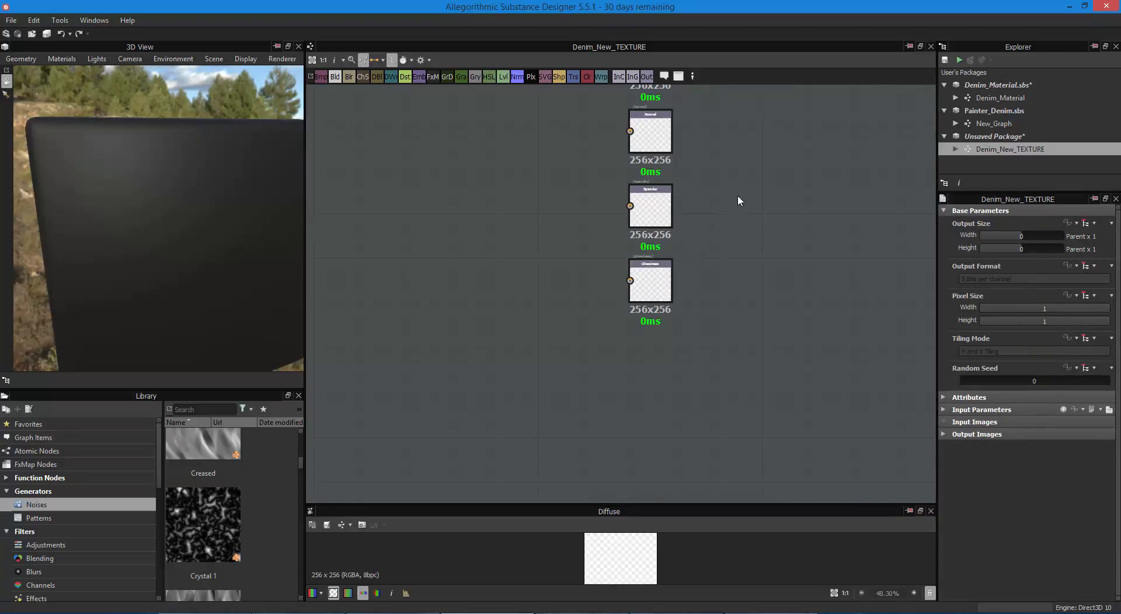
pyautogui.moveTo(754, 182); pyautogui.dragTo(868, 313, button='middle')
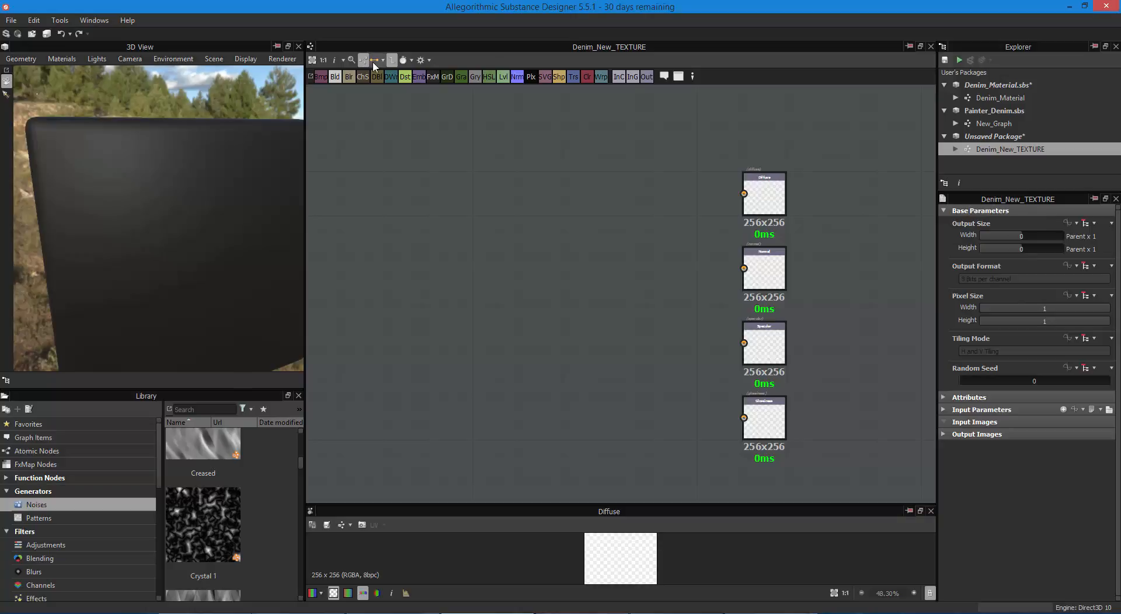
pyautogui.click(93, 21)
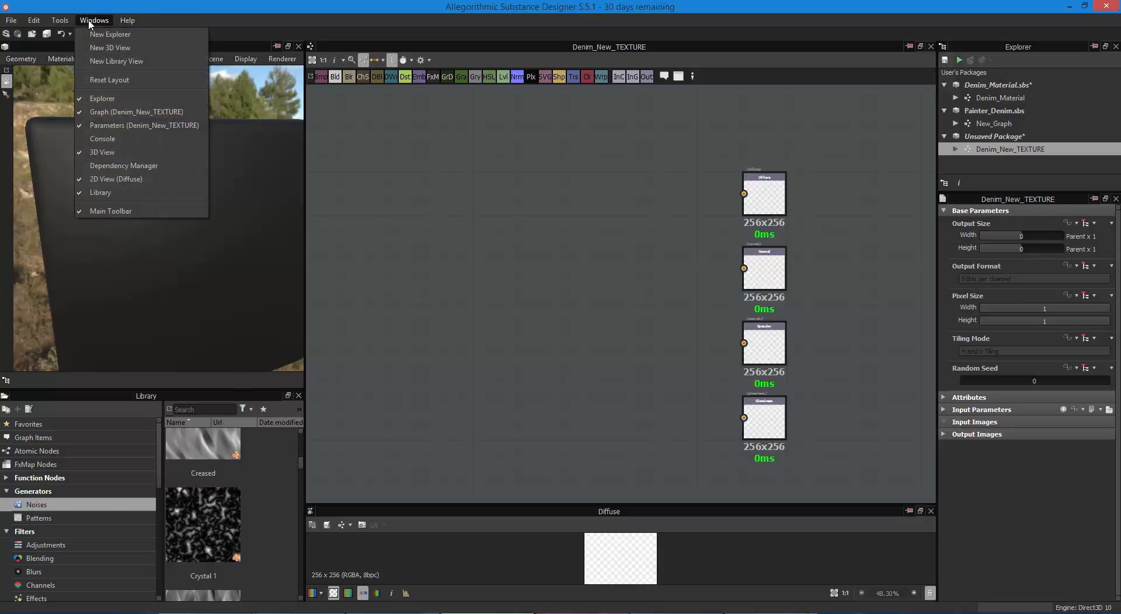
pyautogui.click(102, 80)
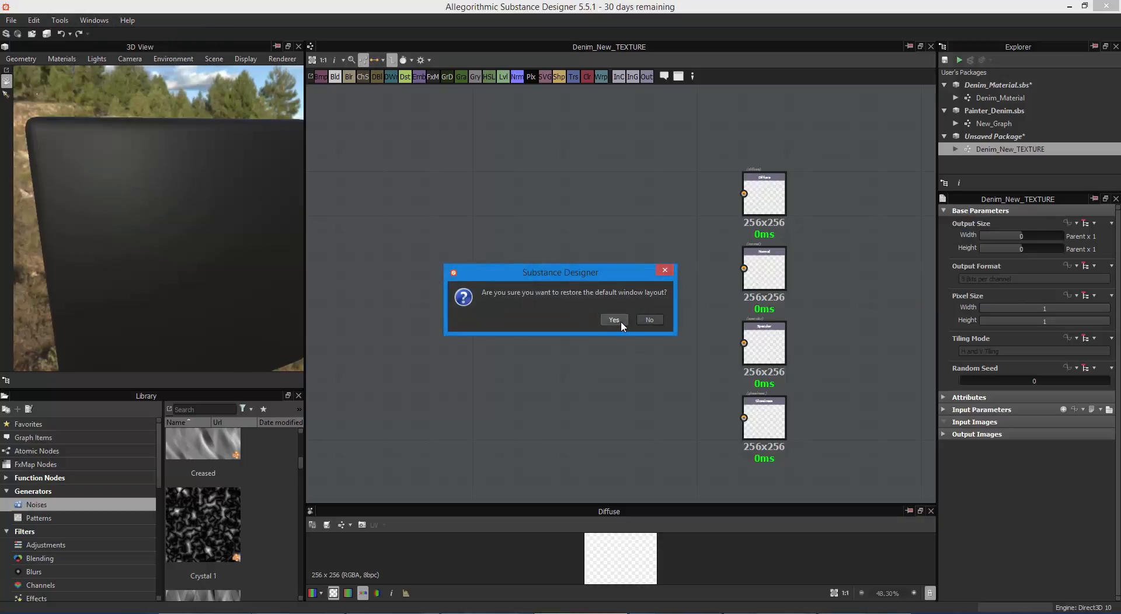
pyautogui.click(621, 320)
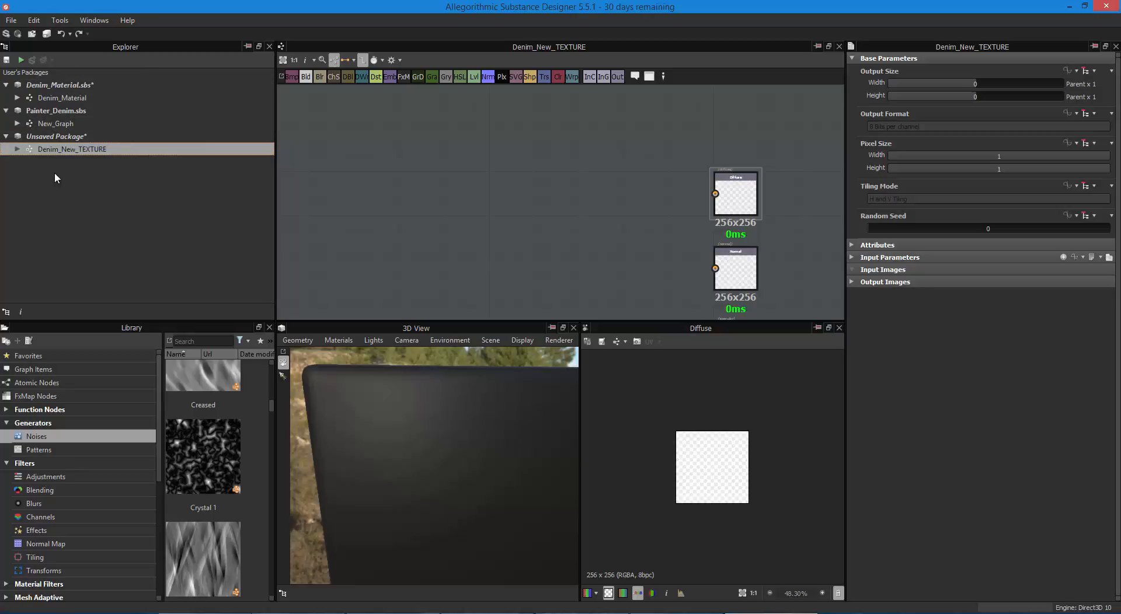
# Open the Denim_New_TEXTURE graph from the unsaved package.
pyautogui.doubleClick(53, 148)
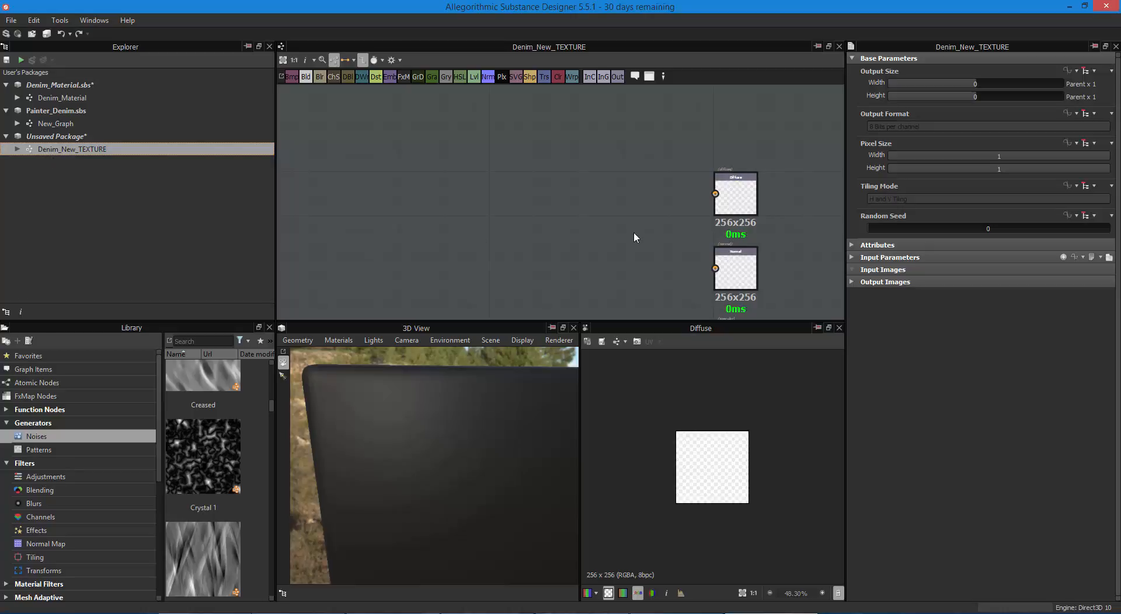
pyautogui.moveTo(633, 234); pyautogui.dragTo(527, 198, button='middle')
pyautogui.scroll(3, 528, 198)
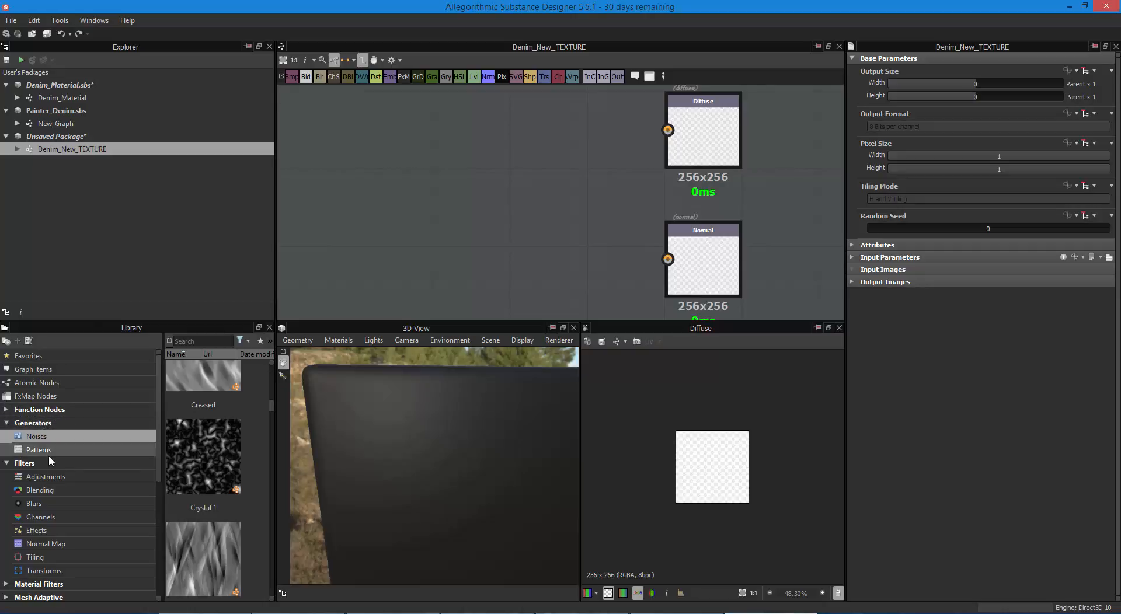
# Collapse the Filters category in the library and show the PBR Materials with their subcategories collapsed.
pyautogui.click(8, 465)
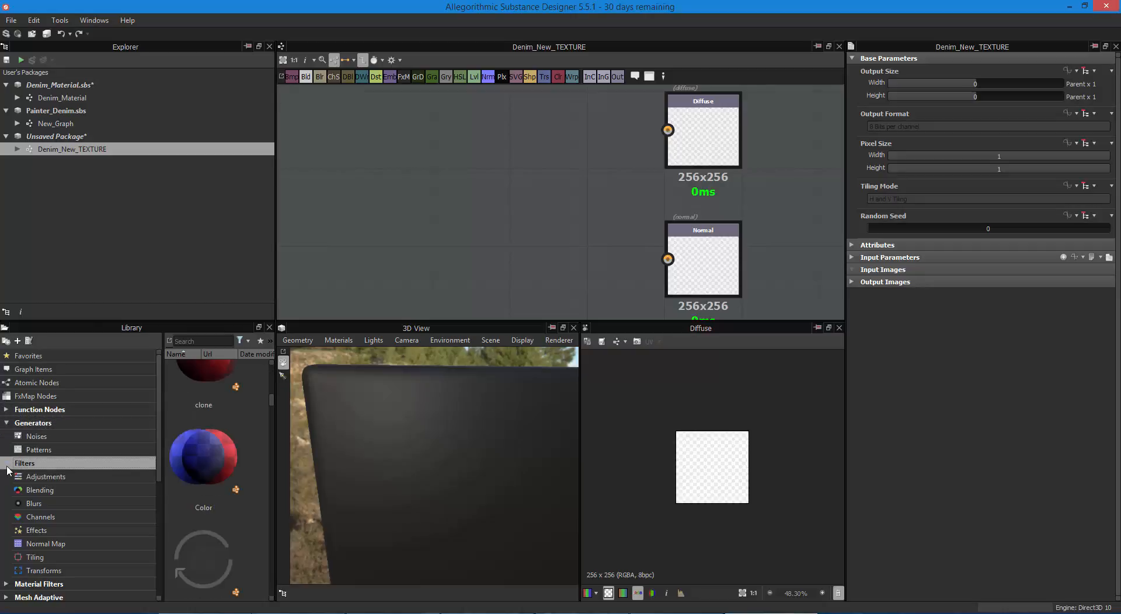
pyautogui.click(7, 463)
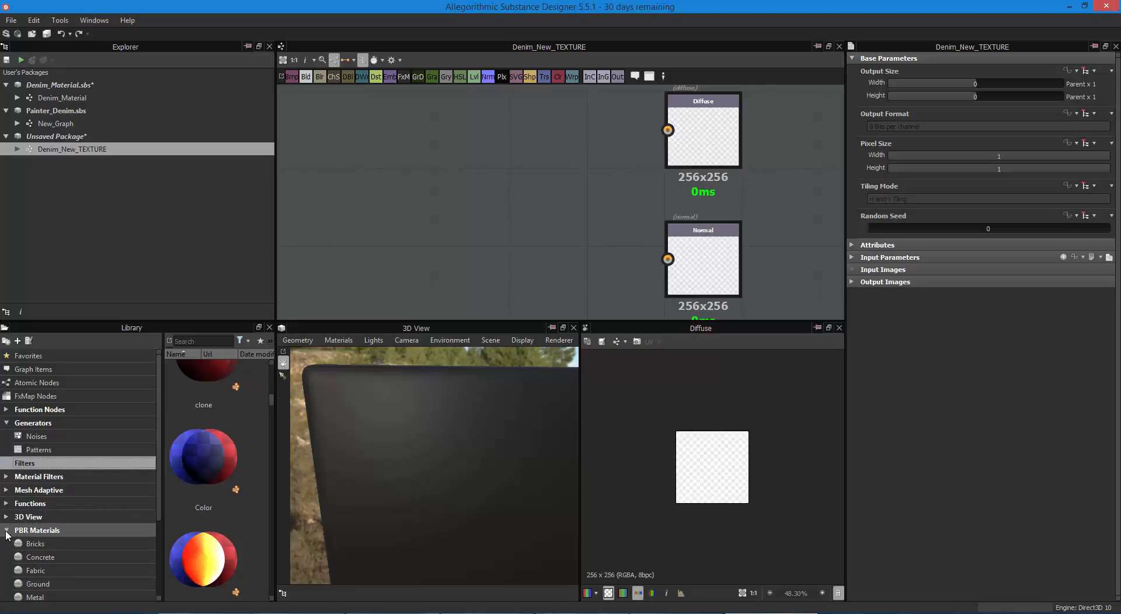
pyautogui.click(34, 531)
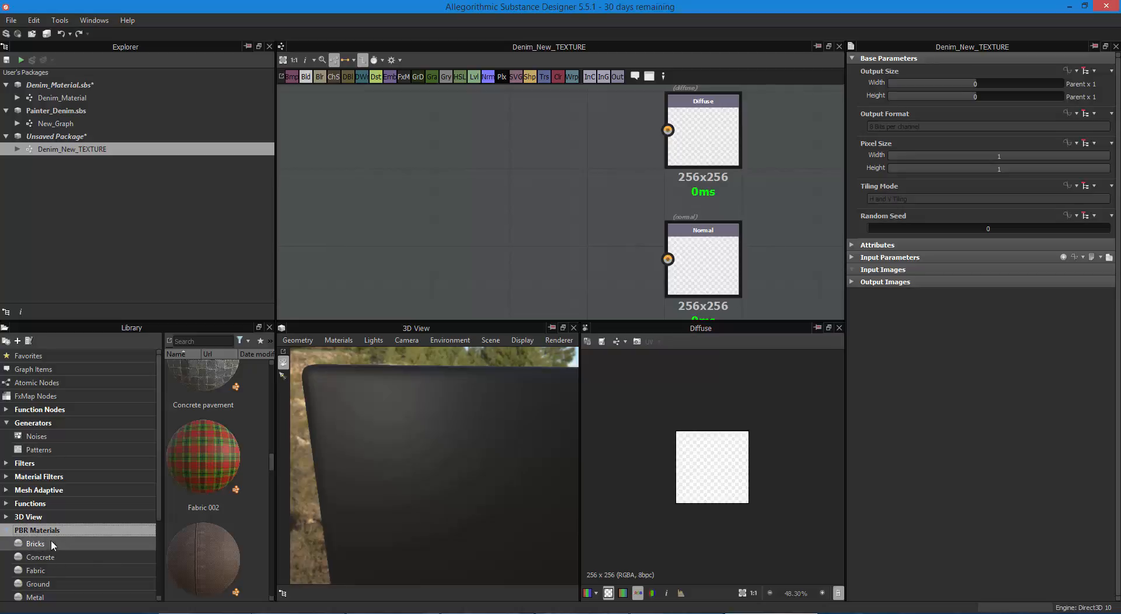
pyautogui.click(7, 532)
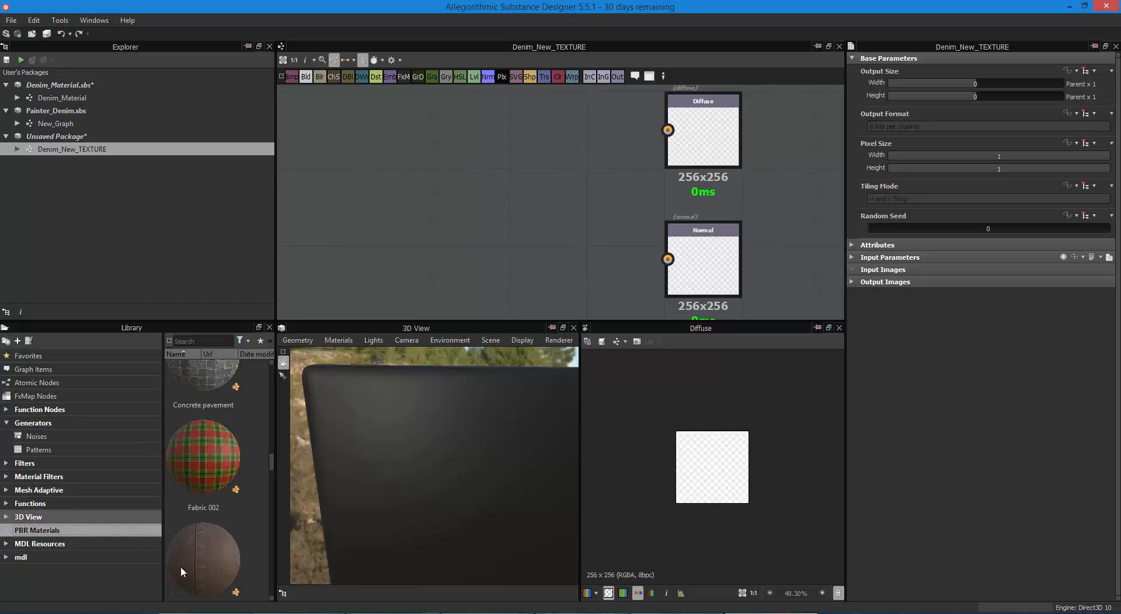
# Collapse the library's Generators and Function Nodes categories and widen the thumbnail area to fit two columns.
pyautogui.click(6, 423)
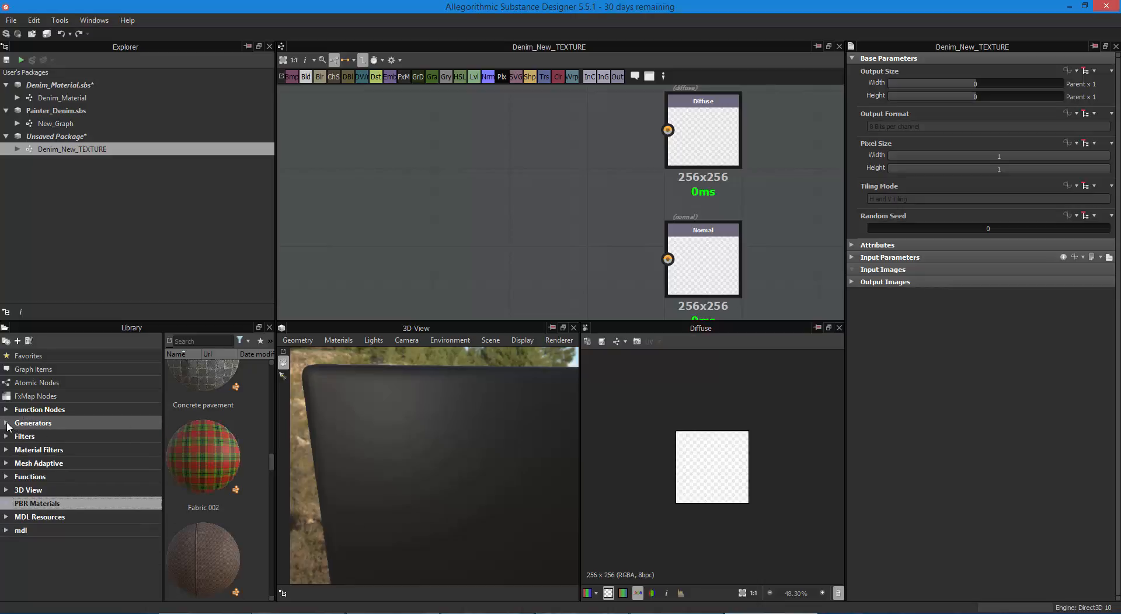
pyautogui.click(7, 423)
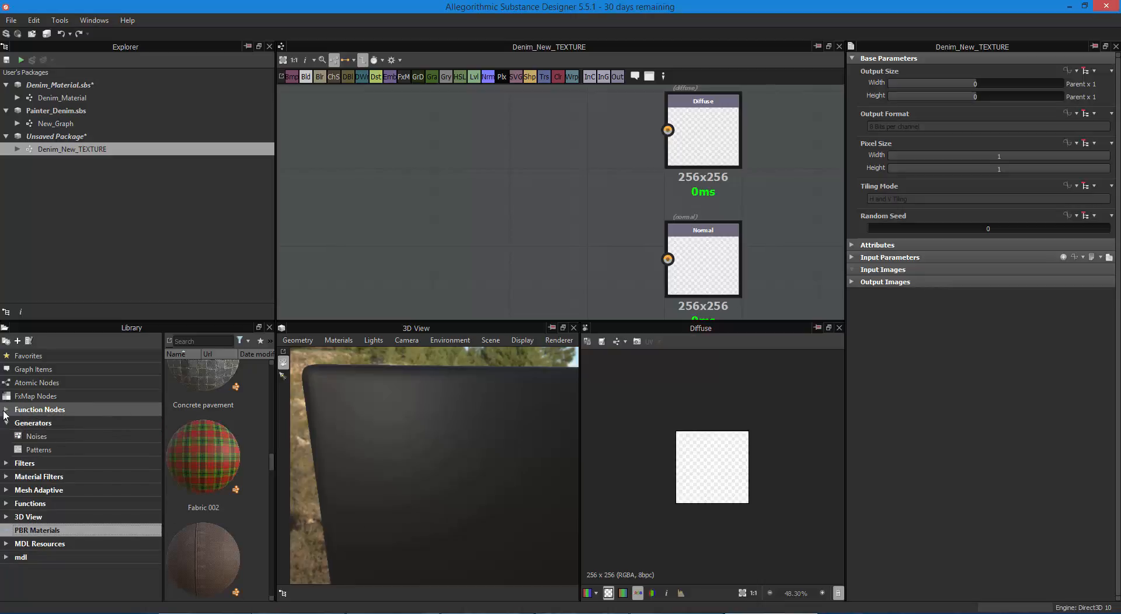
pyautogui.click(6, 410)
pyautogui.click(6, 409)
pyautogui.click(6, 424)
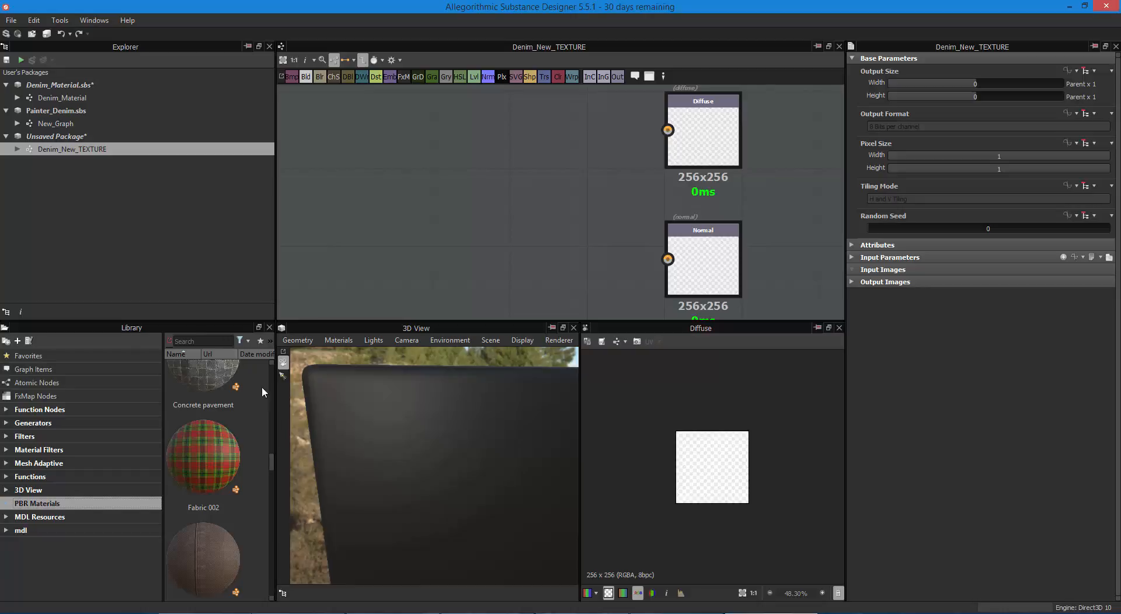
pyautogui.moveTo(163, 390); pyautogui.dragTo(95, 390)
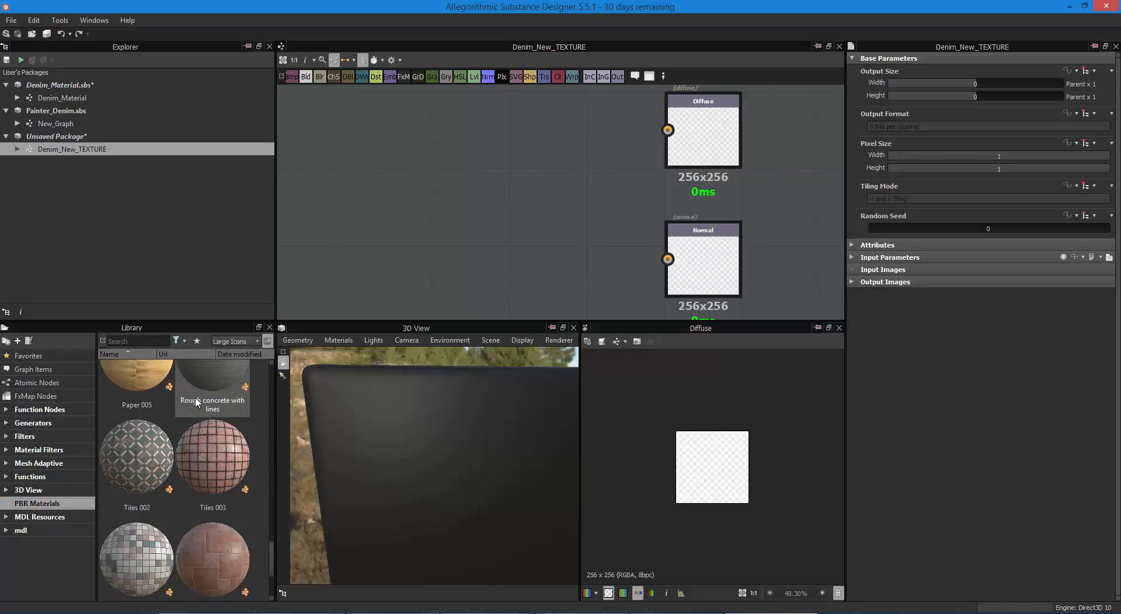
# Set the library's PBR Materials thumbnails to Medium Icons.
pyautogui.scroll(10, 198, 489)
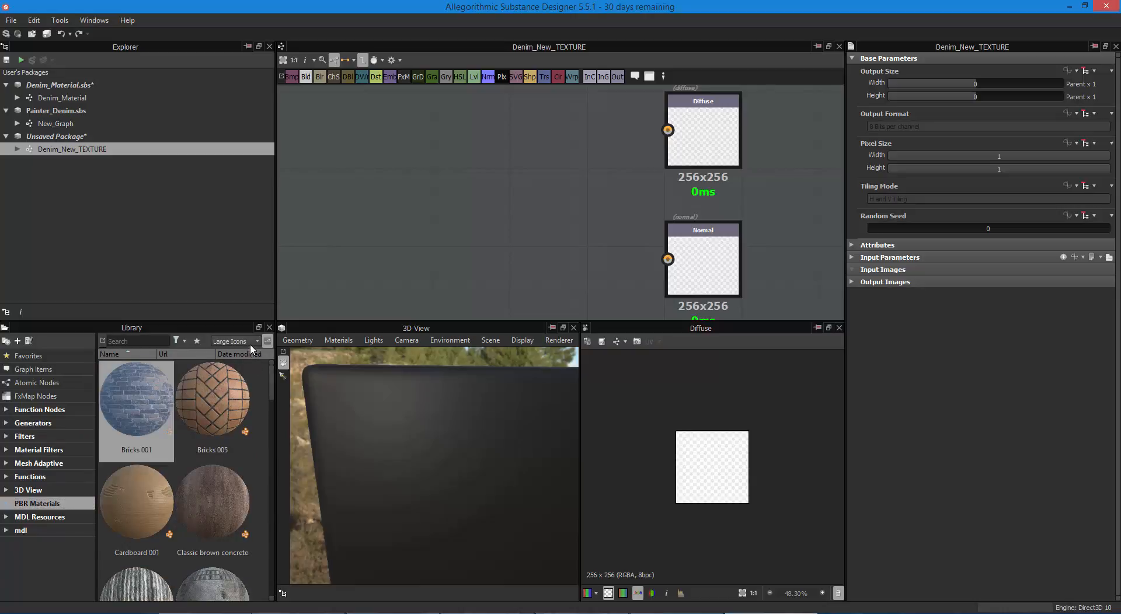
pyautogui.click(235, 341)
pyautogui.click(244, 360)
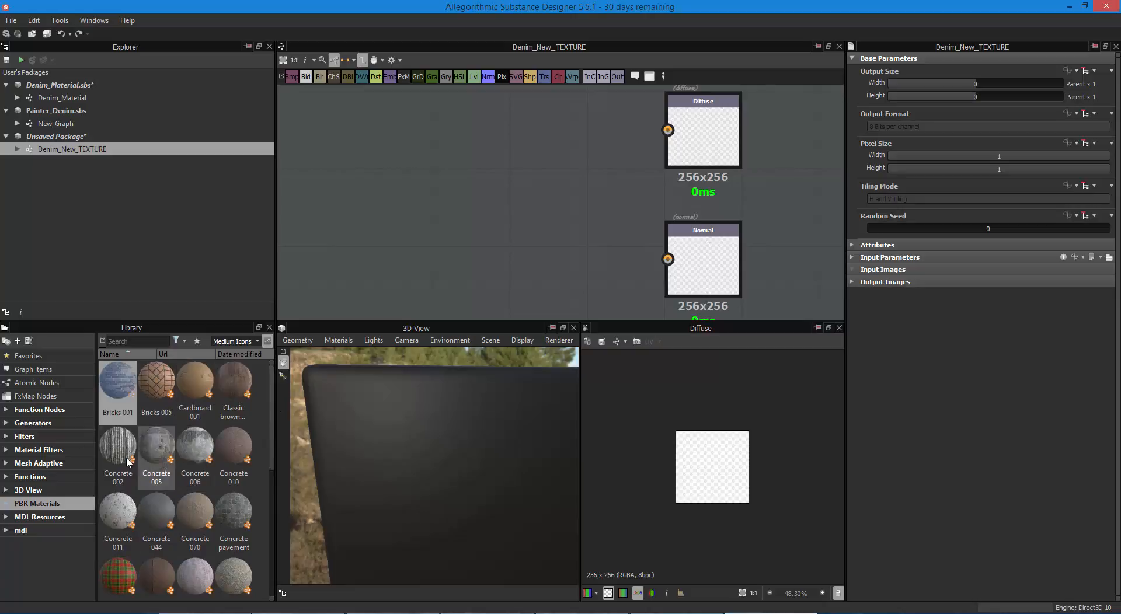
# Expand the library's Generators category and browse its Noises and Patterns subcategories.
pyautogui.click(45, 424)
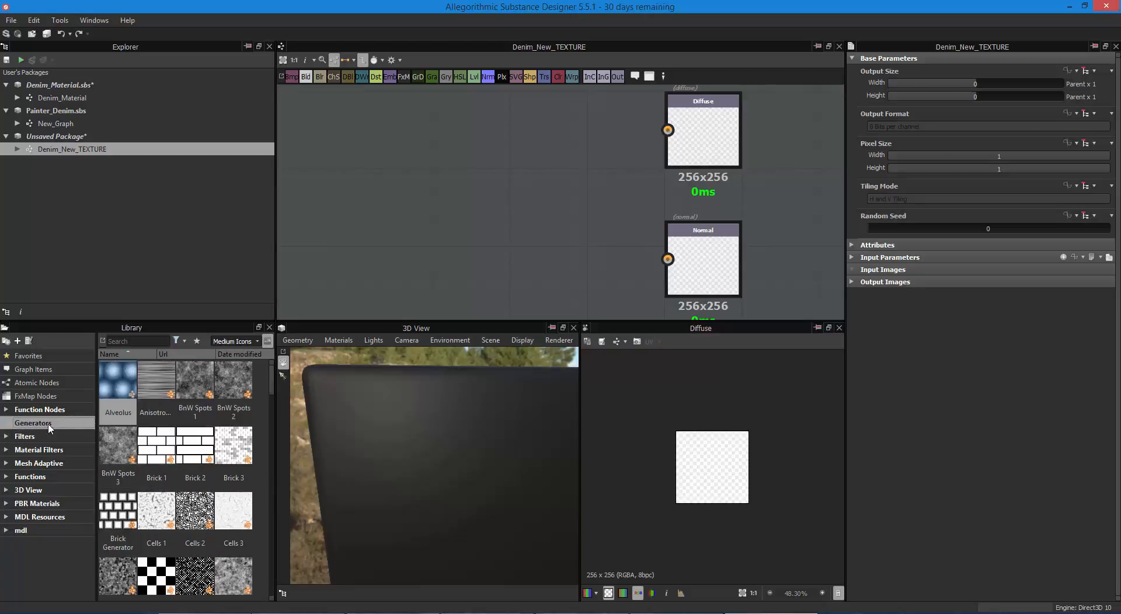
pyautogui.click(6, 422)
pyautogui.click(20, 437)
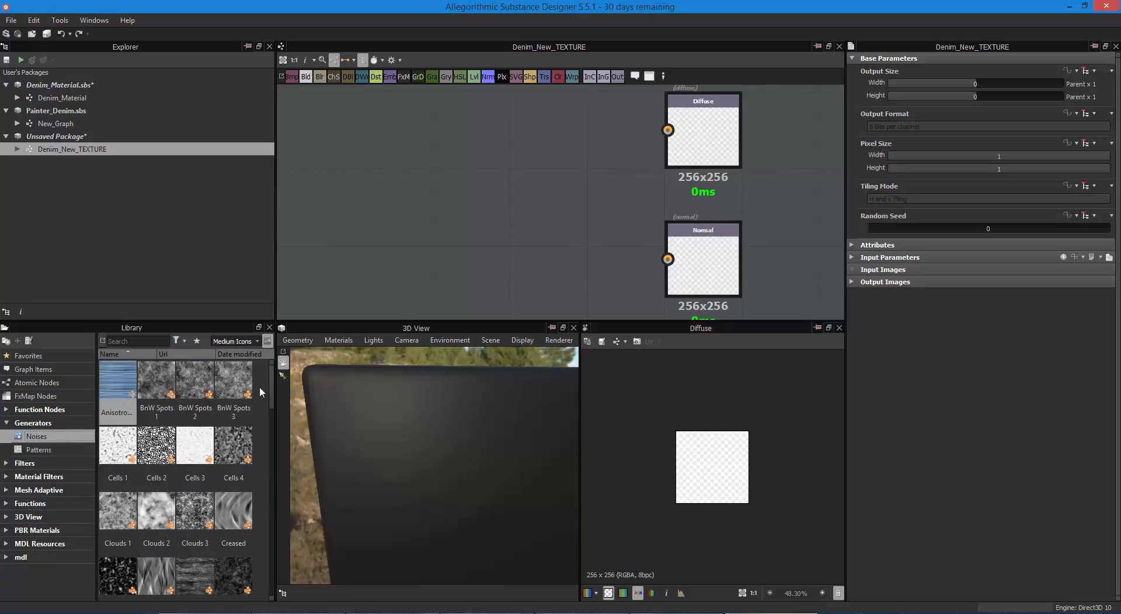
pyautogui.moveTo(271, 385)
pyautogui.mouseDown()
pyautogui.moveTo(254, 549)
pyautogui.moveTo(269, 488)
pyautogui.moveTo(264, 370)
pyautogui.mouseUp()
pyautogui.click(68, 450)
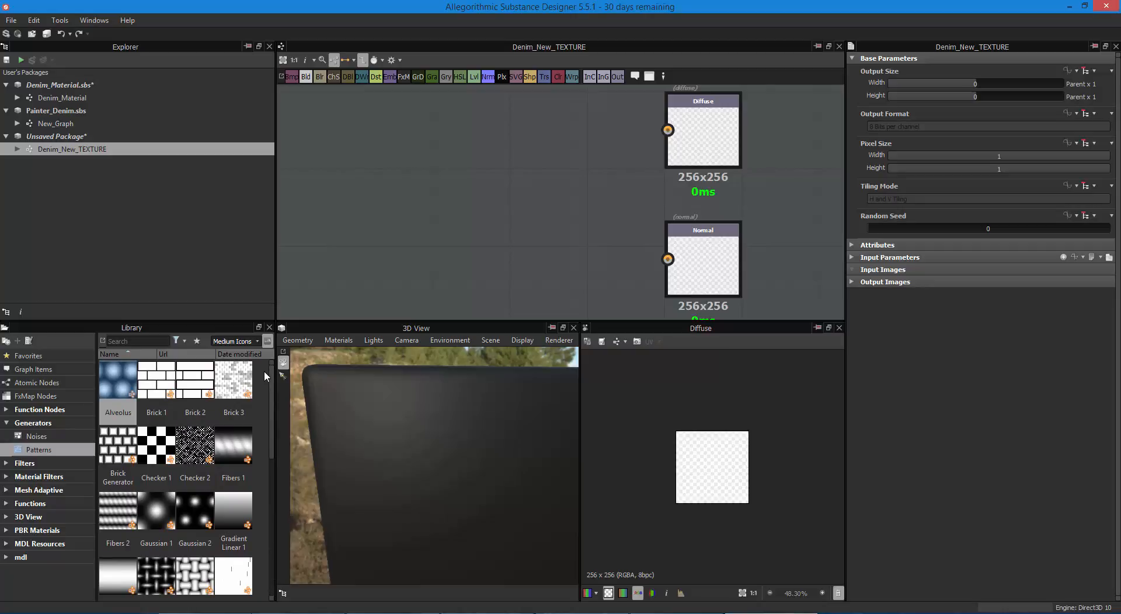
pyautogui.moveTo(270, 409); pyautogui.dragTo(269, 387)
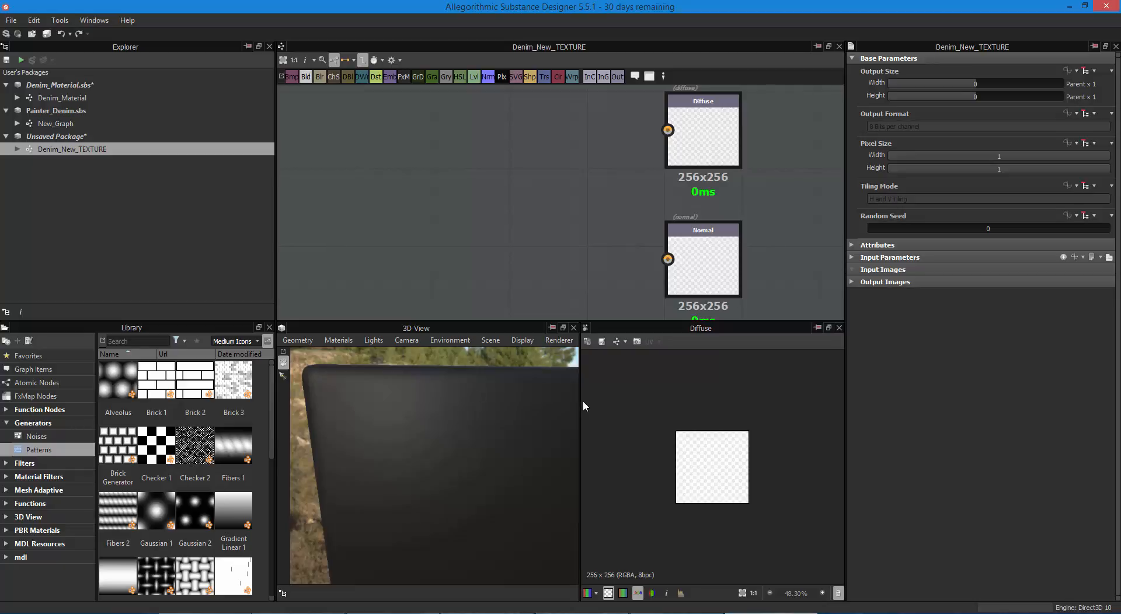
# Widen the 3D View by narrowing the adjacent 2D view.
pyautogui.moveTo(581, 400); pyautogui.dragTo(627, 408)
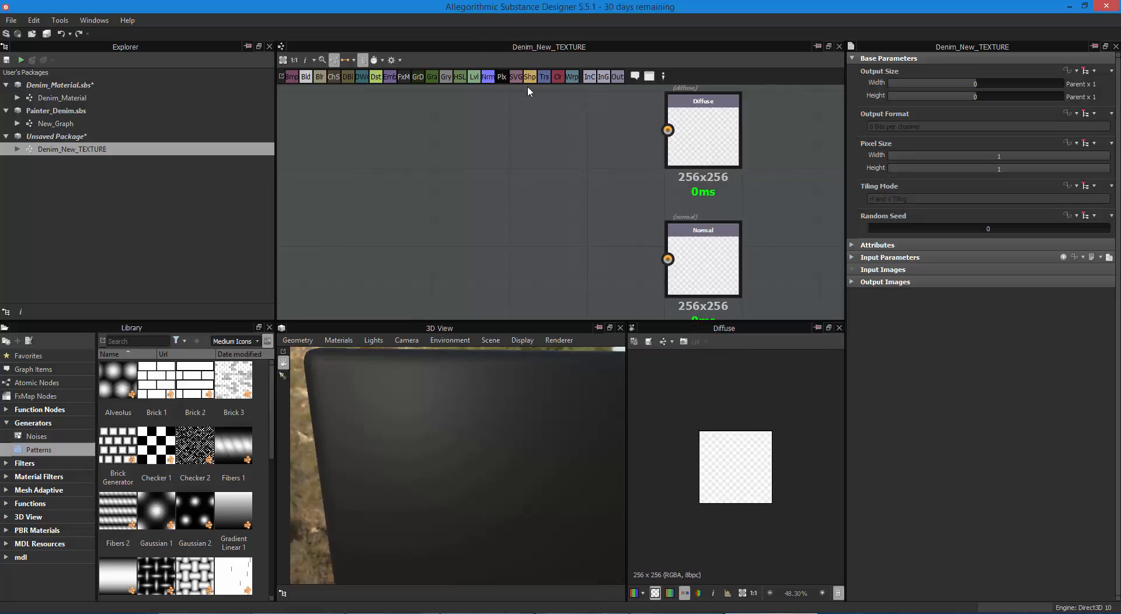
# Zoom and pan around the output nodes of the Denim_New_TEXTURE graph, ending with the whole graph fitted in view.
pyautogui.scroll(-3, 593, 208)
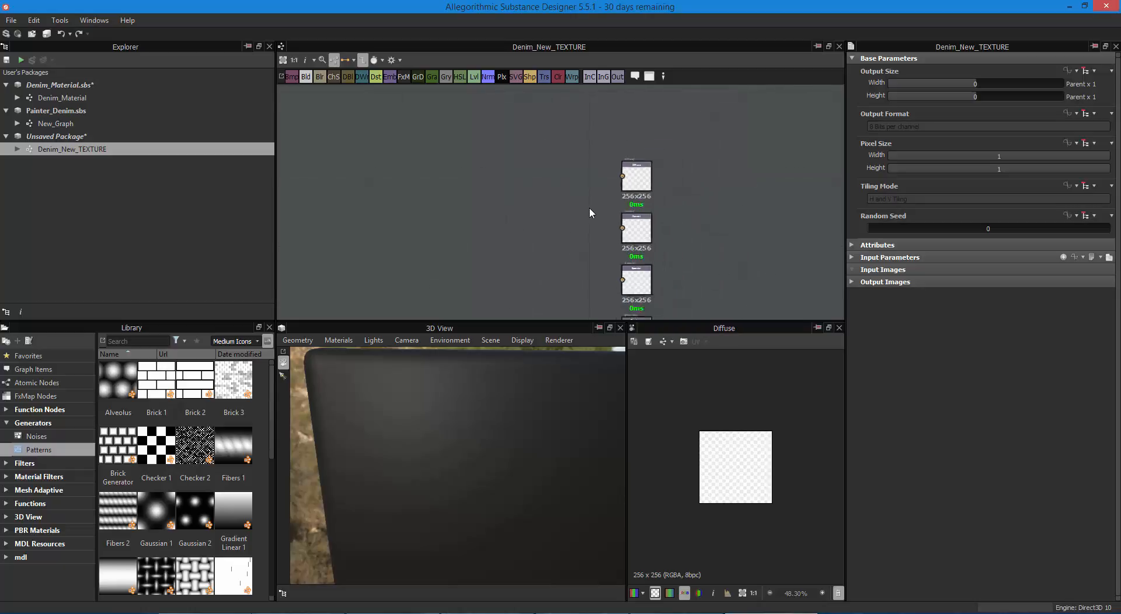
pyautogui.scroll(2, 584, 216)
pyautogui.scroll(-1, 572, 229)
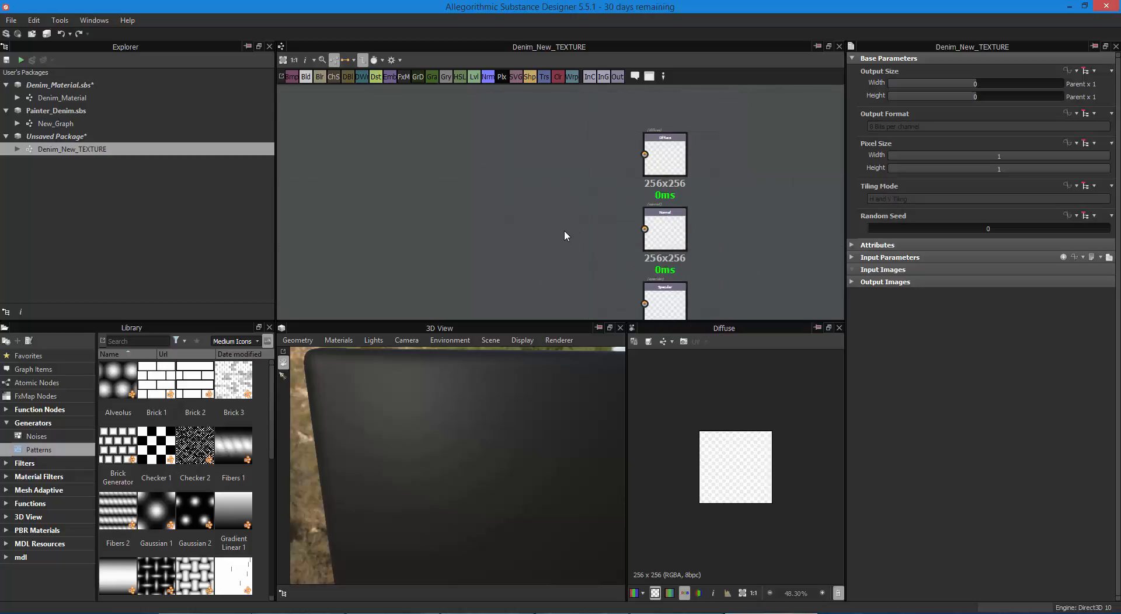
pyautogui.scroll(5, 564, 231)
pyautogui.scroll(-7, 564, 231)
pyautogui.scroll(4, 564, 230)
pyautogui.scroll(-3, 563, 231)
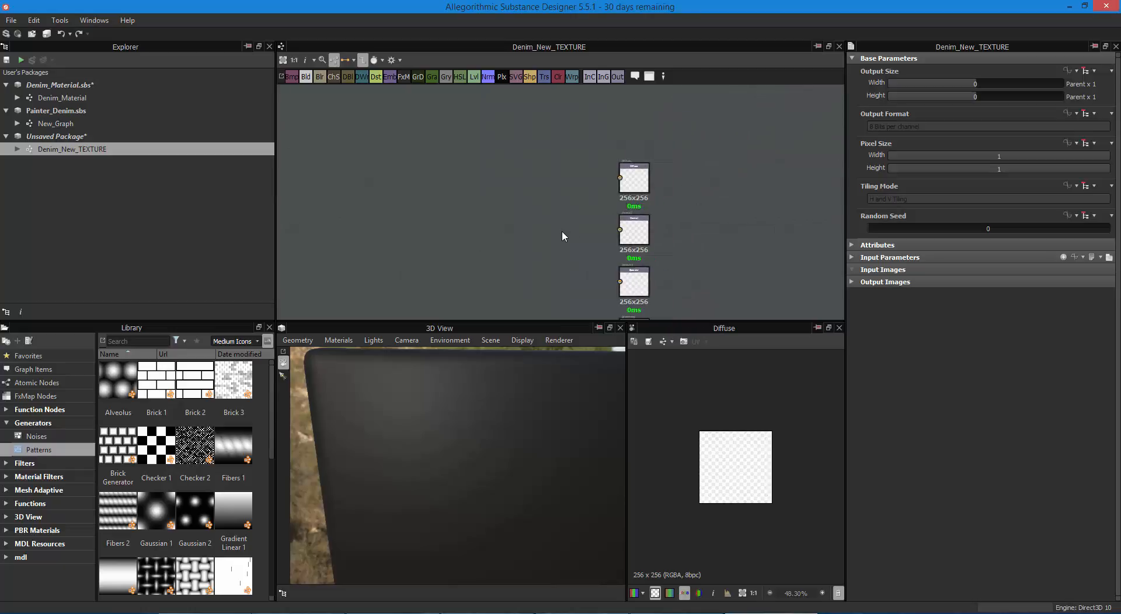
pyautogui.scroll(6, 562, 231)
pyautogui.scroll(-6, 560, 230)
pyautogui.scroll(5, 559, 231)
pyautogui.scroll(-3, 558, 231)
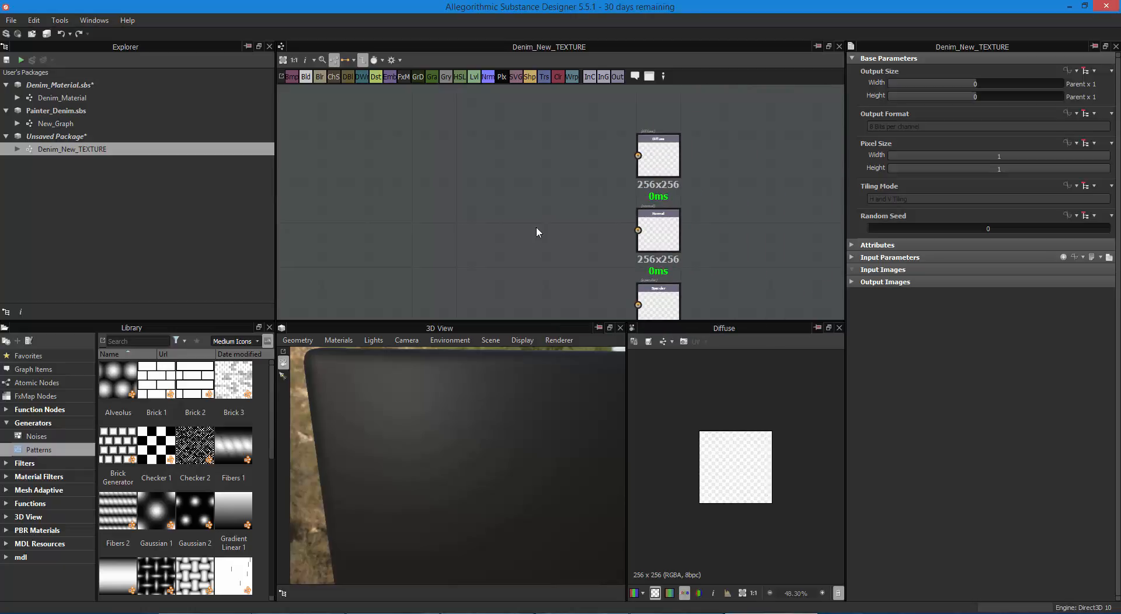
pyautogui.moveTo(544, 231); pyautogui.dragTo(373, 227, button='middle')
pyautogui.scroll(4, 461, 211)
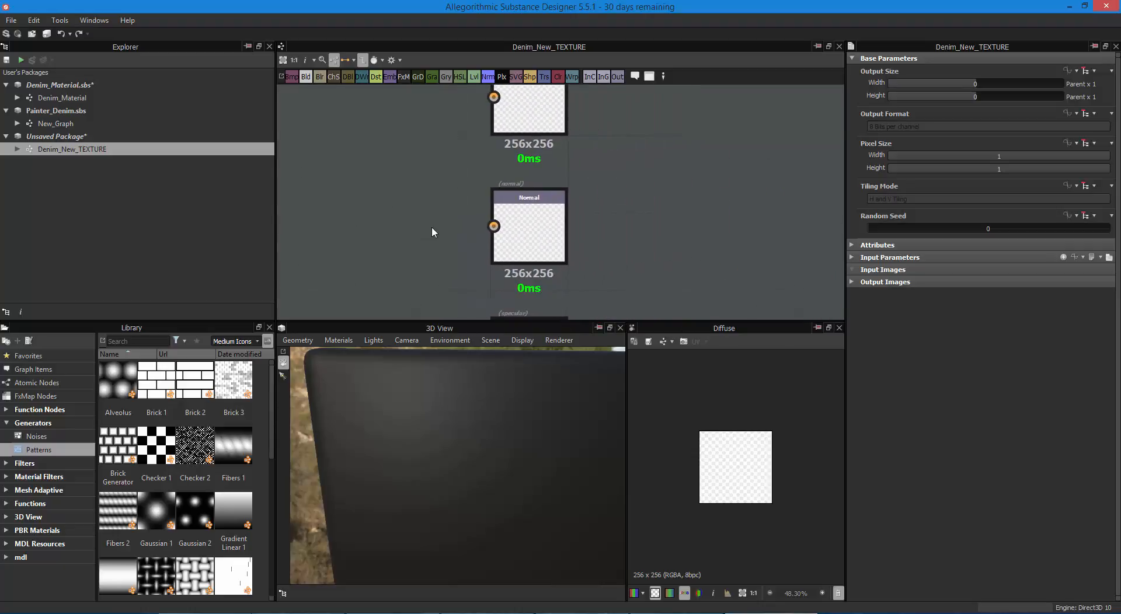
pyautogui.scroll(2, 432, 228)
pyautogui.scroll(-3, 432, 228)
pyautogui.scroll(-2, 432, 228)
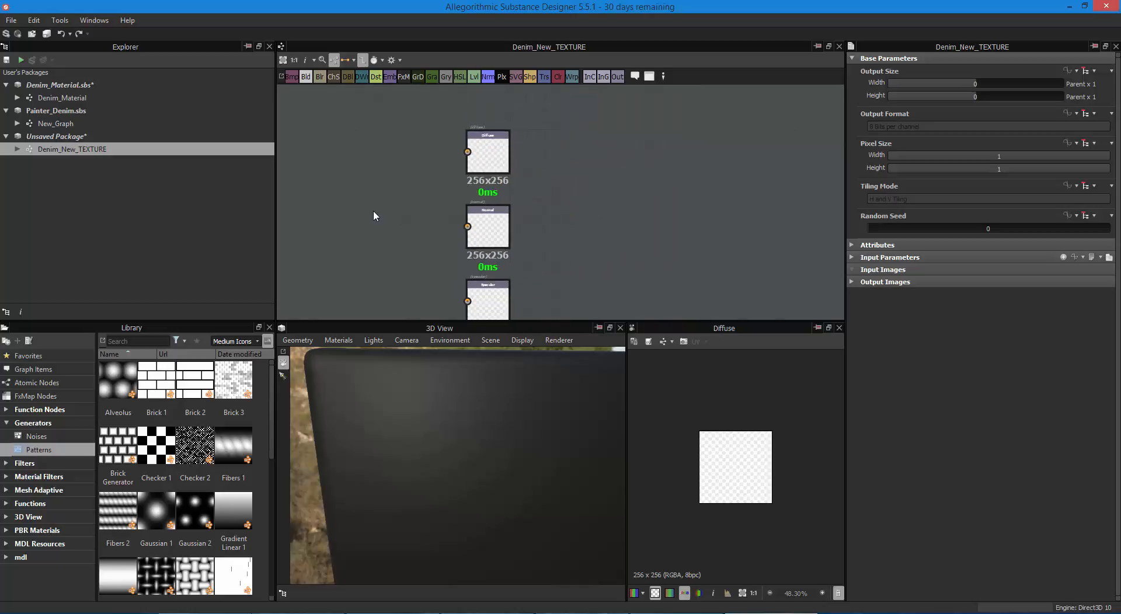
pyautogui.scroll(5, 388, 209)
pyautogui.moveTo(488, 212); pyautogui.dragTo(488, 212, button='middle')
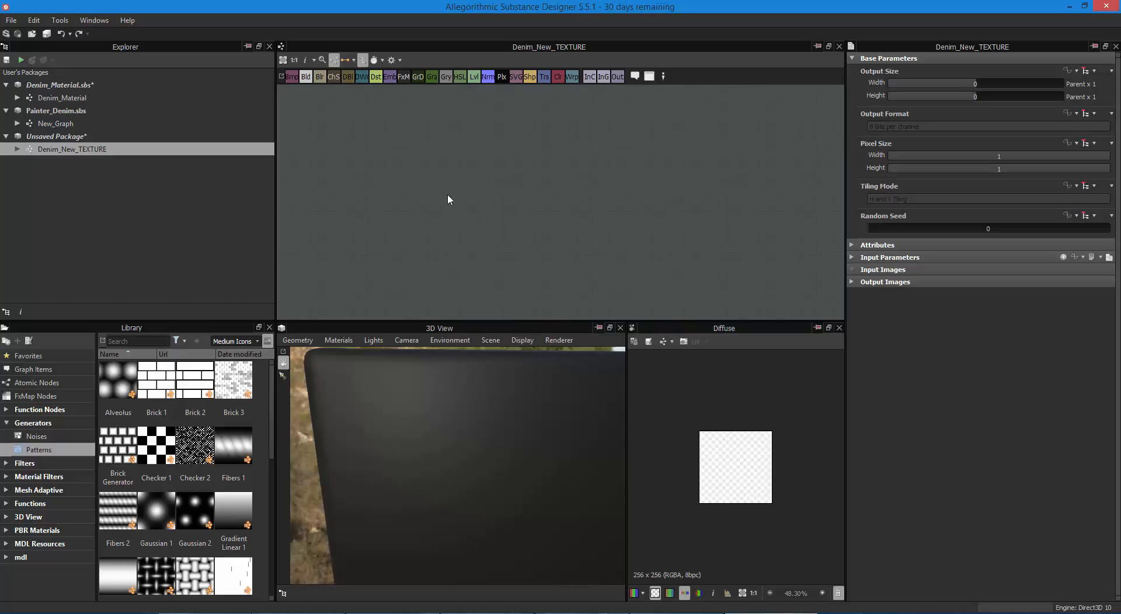
pyautogui.click(283, 61)
pyautogui.rightClick(480, 188)
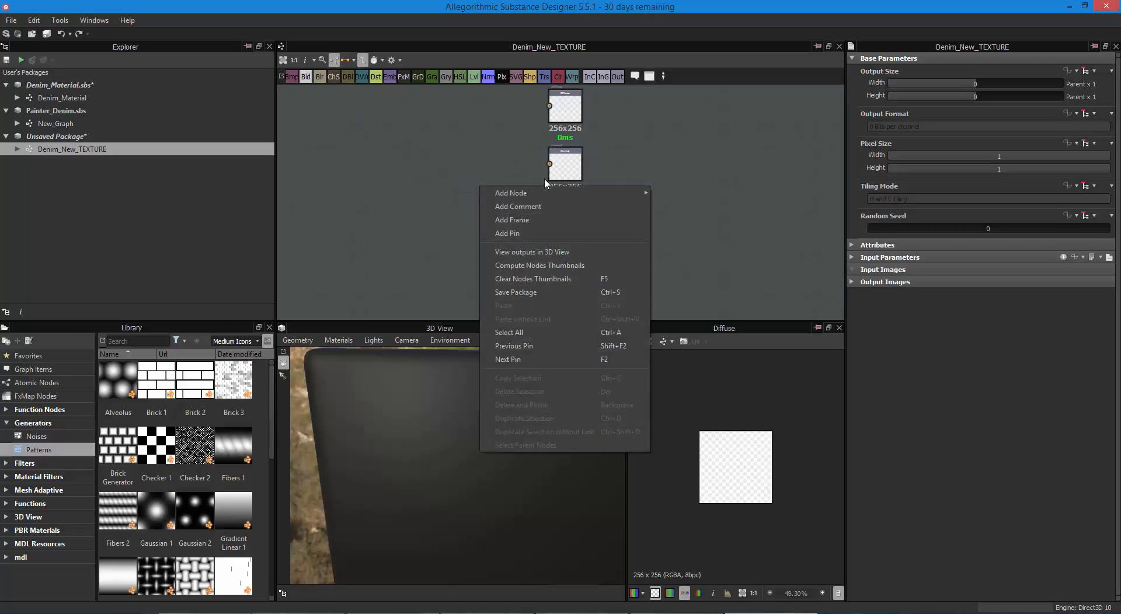
pyautogui.moveTo(546, 192)
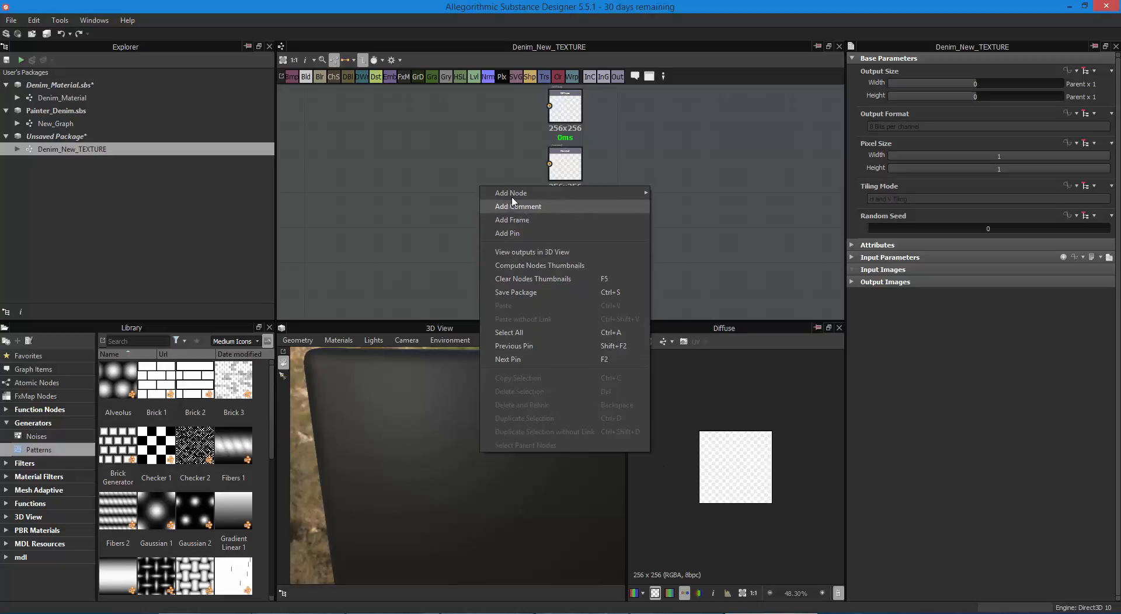
pyautogui.click(464, 378)
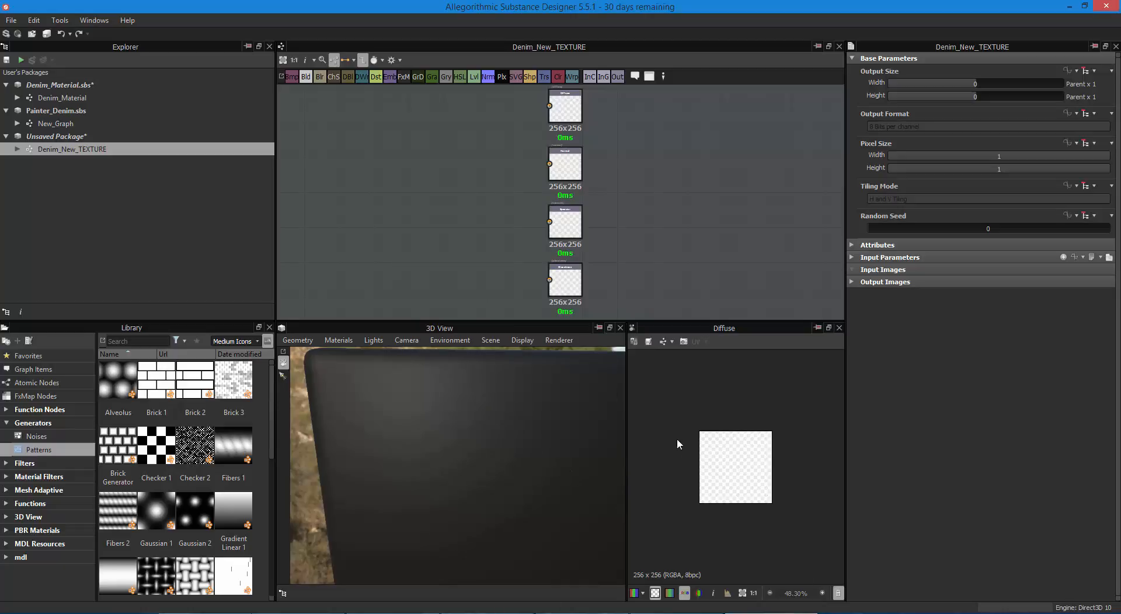
# Switch the cube's Default material in the 3D View to the physically_specular_glossiness definition with Parallax Occlusion.
pyautogui.moveTo(471, 406); pyautogui.dragTo(301, 517)
pyautogui.moveTo(295, 459); pyautogui.dragTo(326, 584, button='right')
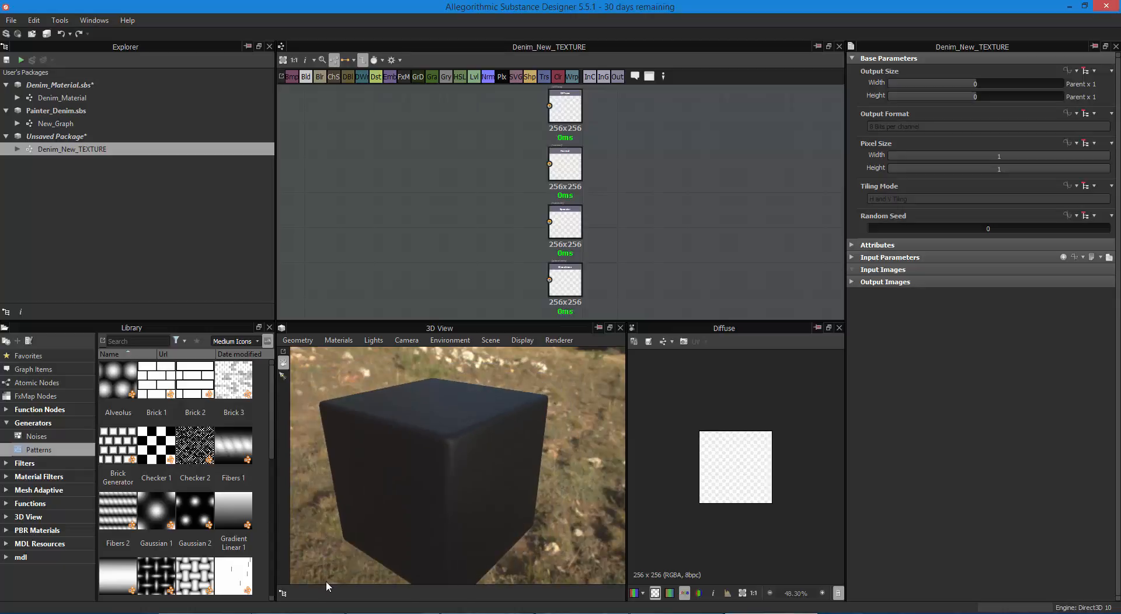
pyautogui.moveTo(486, 501)
pyautogui.mouseDown(button='right')
pyautogui.moveTo(483, 575)
pyautogui.moveTo(455, 452)
pyautogui.moveTo(454, 530)
pyautogui.moveTo(446, 387)
pyautogui.moveTo(467, 596)
pyautogui.moveTo(453, 485)
pyautogui.moveTo(436, 475)
pyautogui.mouseUp(button='right')
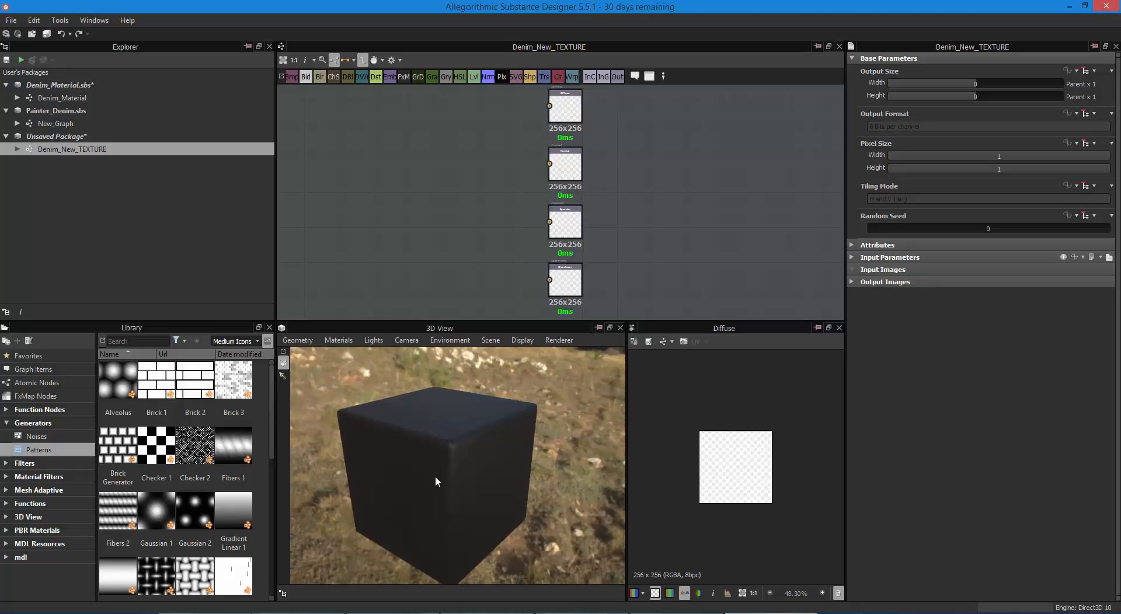
pyautogui.moveTo(435, 475); pyautogui.dragTo(434, 433)
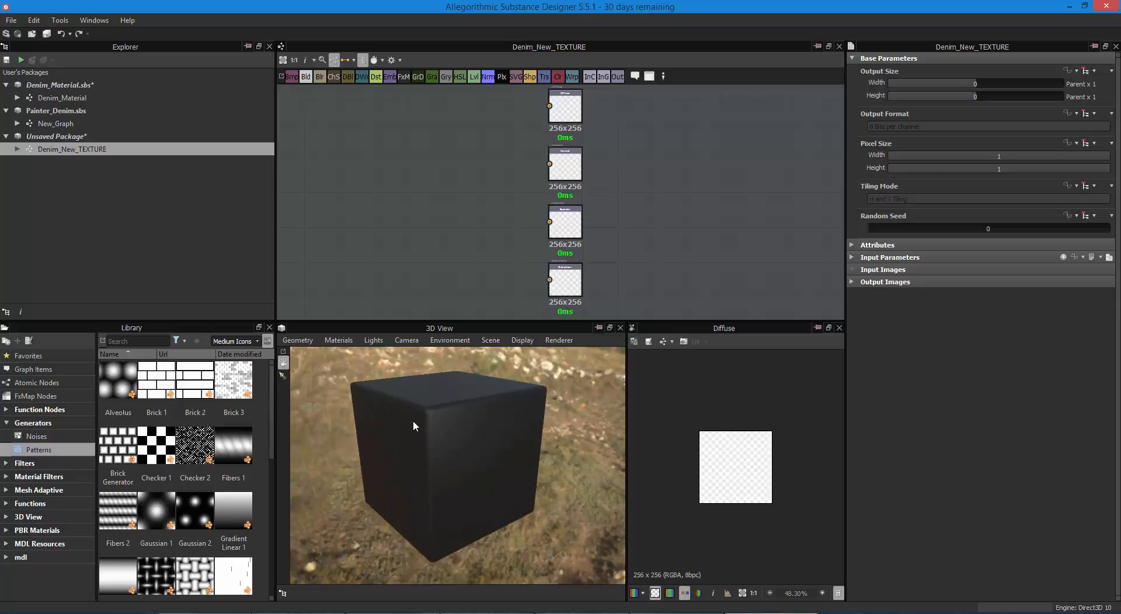
pyautogui.click(321, 343)
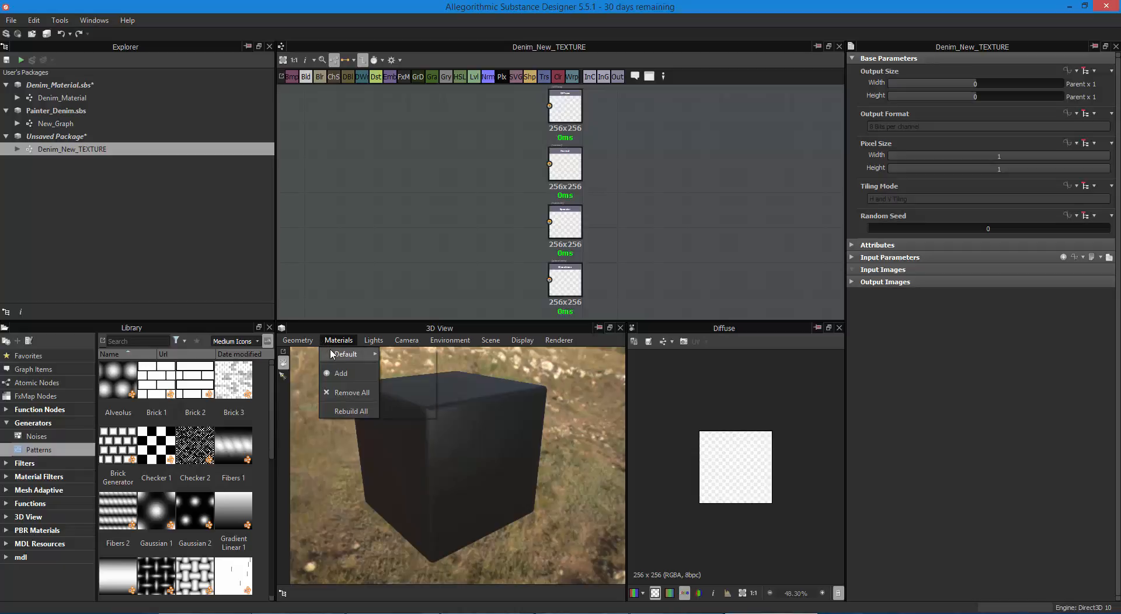
pyautogui.moveTo(351, 354)
pyautogui.moveTo(408, 391)
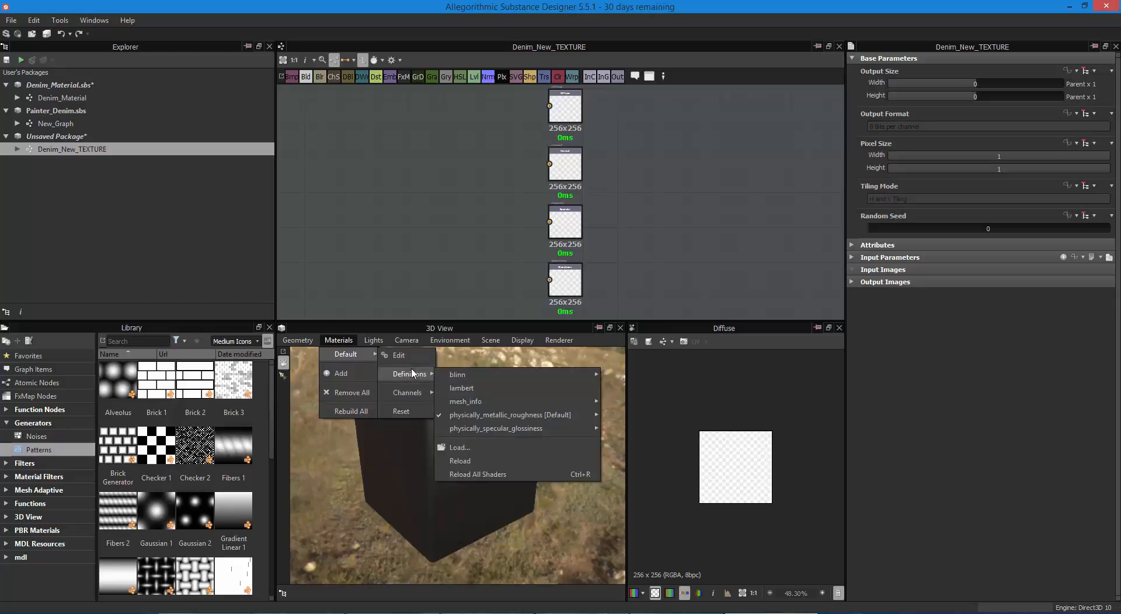
pyautogui.moveTo(467, 418)
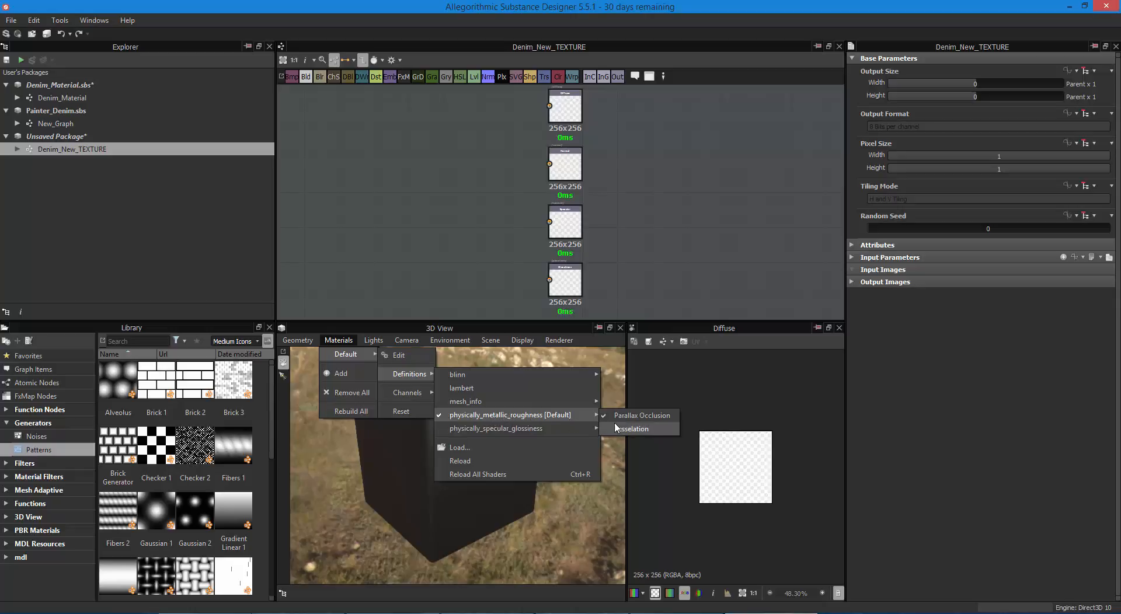
pyautogui.moveTo(503, 433)
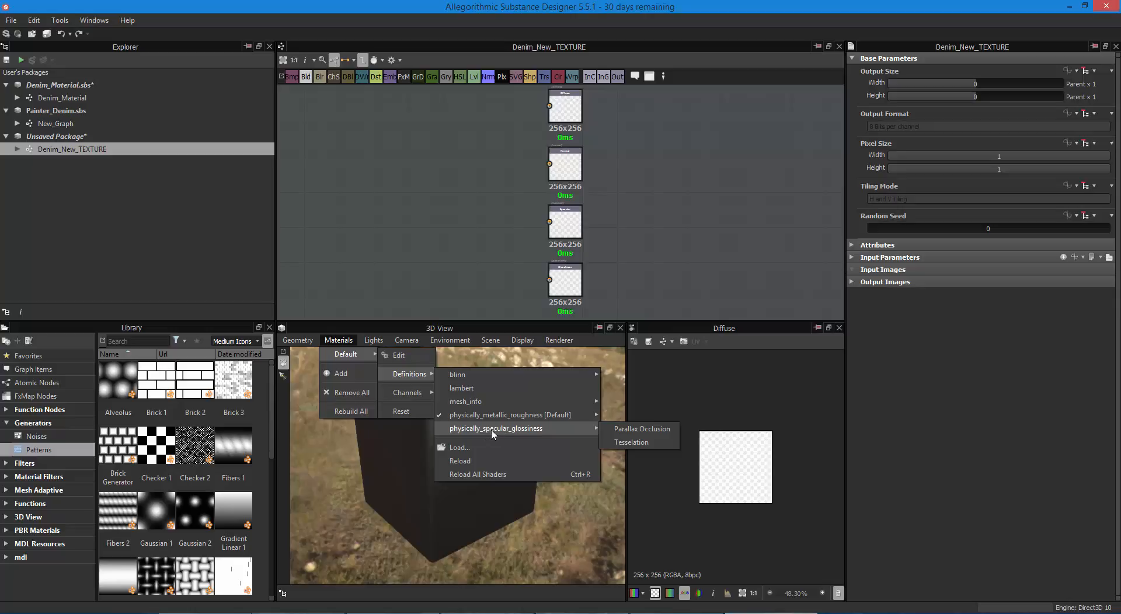
pyautogui.click(617, 434)
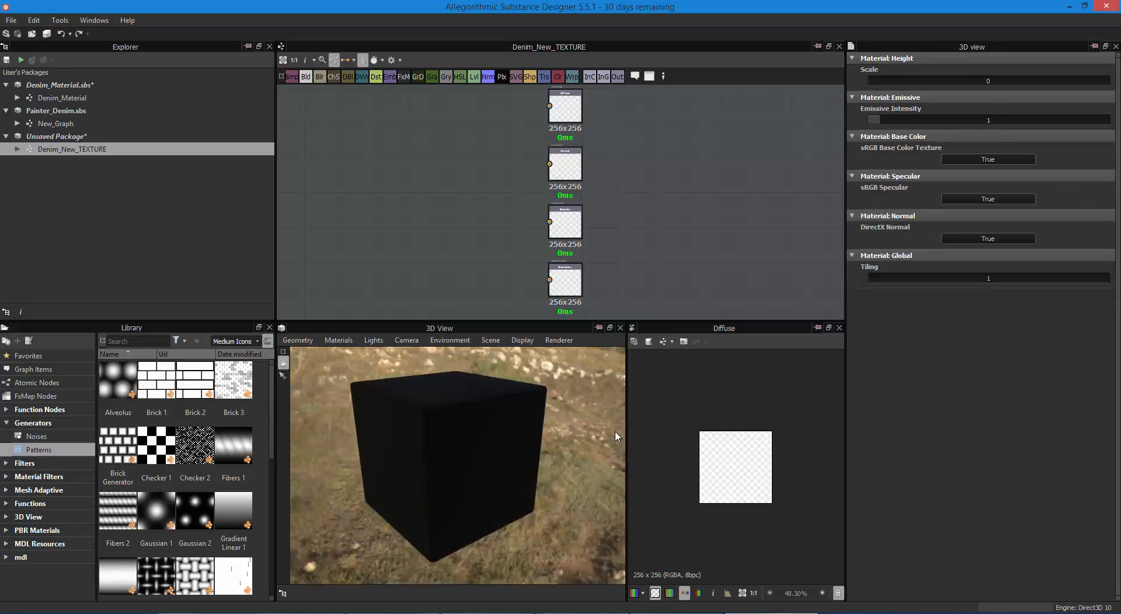
pyautogui.moveTo(499, 407); pyautogui.dragTo(461, 425)
pyautogui.moveTo(461, 424); pyautogui.dragTo(431, 286, button='right')
pyautogui.moveTo(489, 412); pyautogui.dragTo(474, 432)
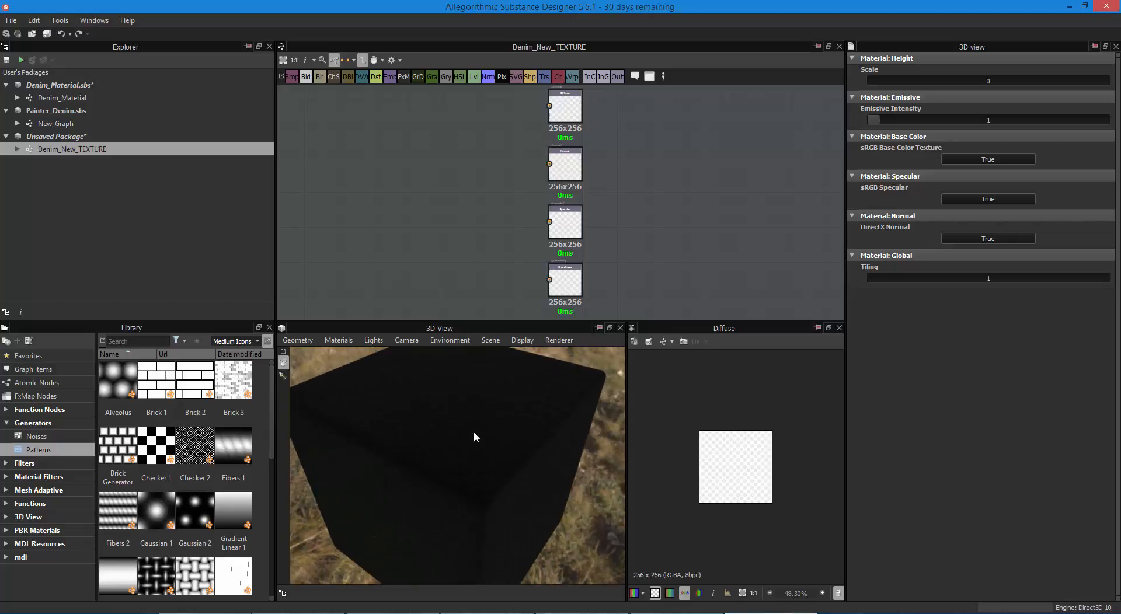
pyautogui.click(408, 340)
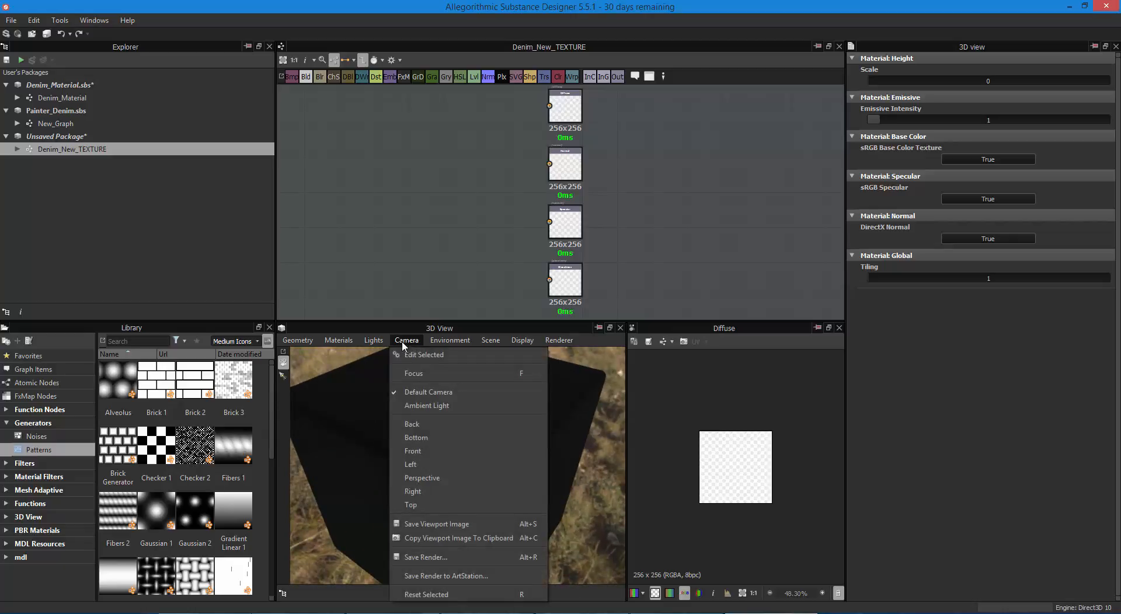
pyautogui.moveTo(374, 341)
pyautogui.moveTo(448, 332)
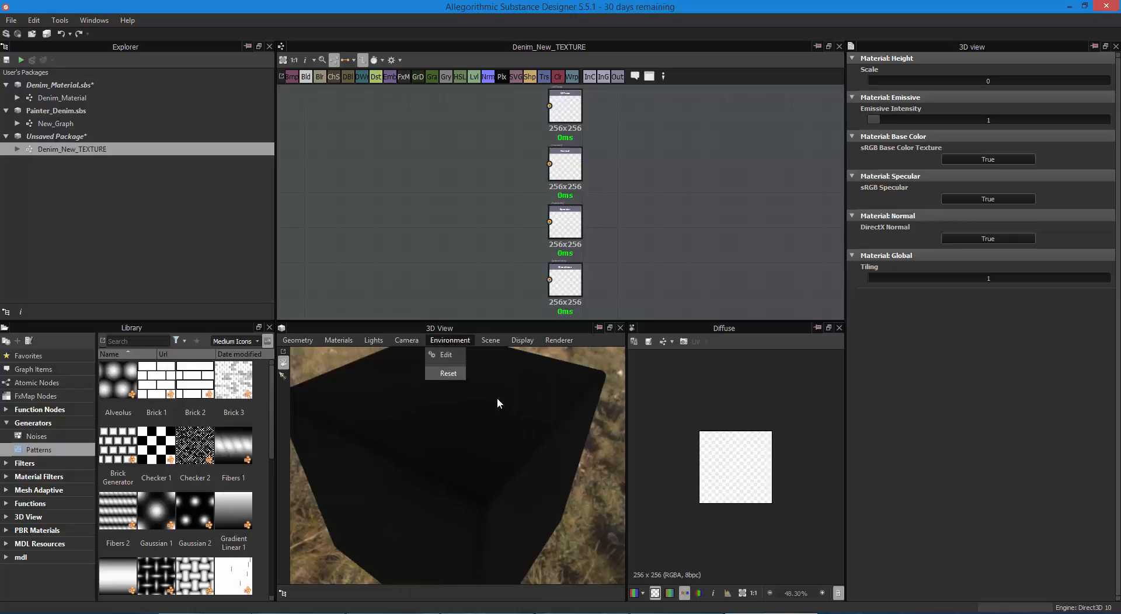
# Preview the cube as a wireframe in the 3D View and return it to the shaded display.
pyautogui.moveTo(497, 397); pyautogui.dragTo(569, 409)
pyautogui.click(532, 343)
pyautogui.click(533, 355)
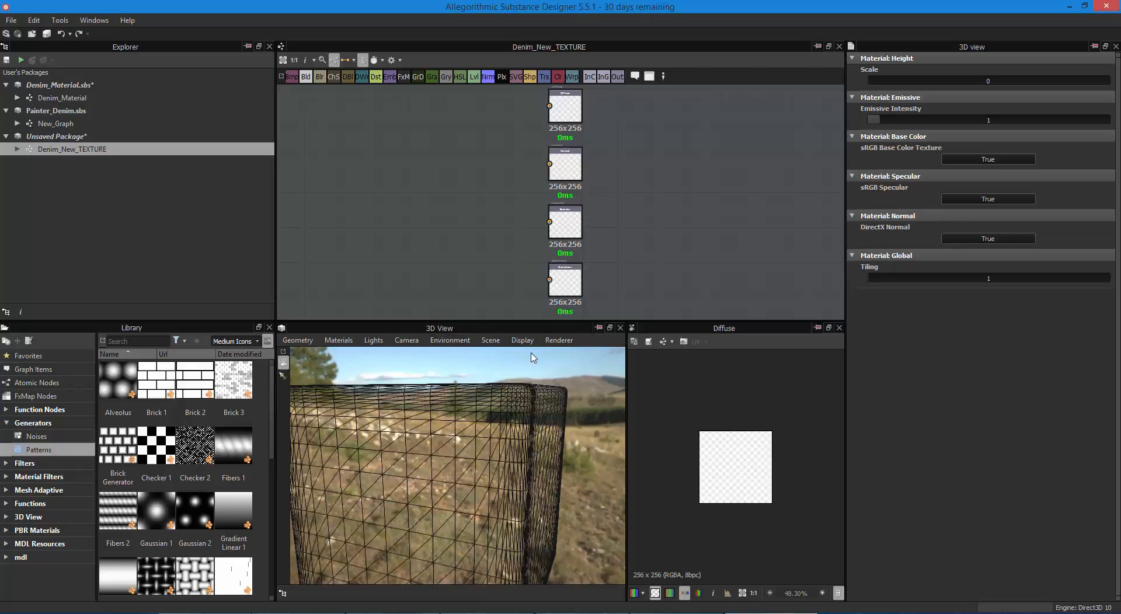
pyautogui.click(526, 341)
pyautogui.click(528, 356)
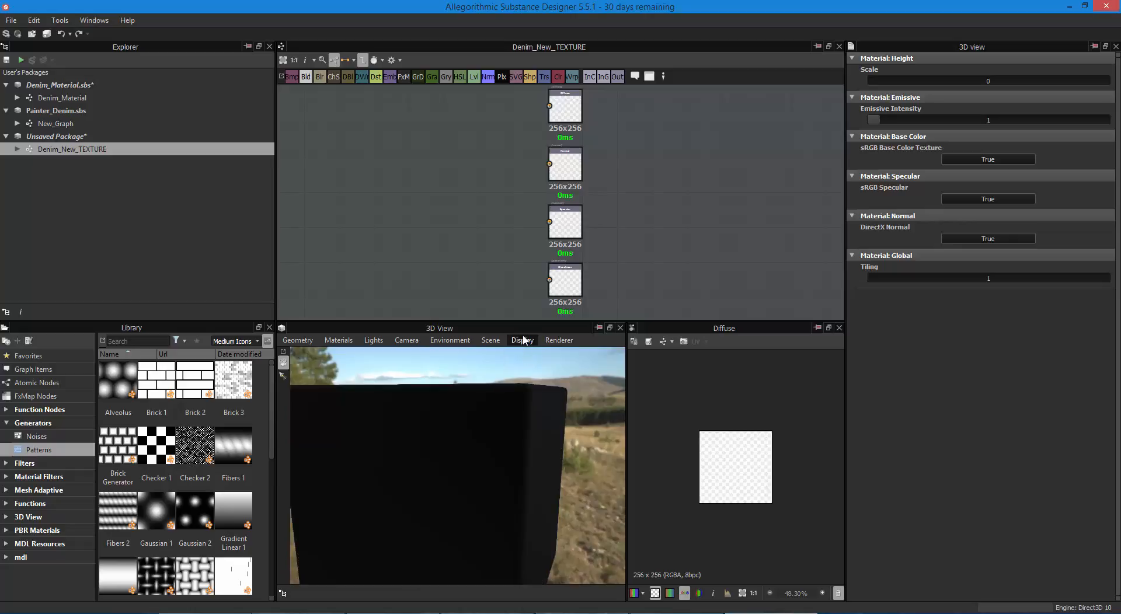
# Show the grid and the viewport resolution in the 3D View.
pyautogui.click(523, 340)
pyautogui.click(538, 402)
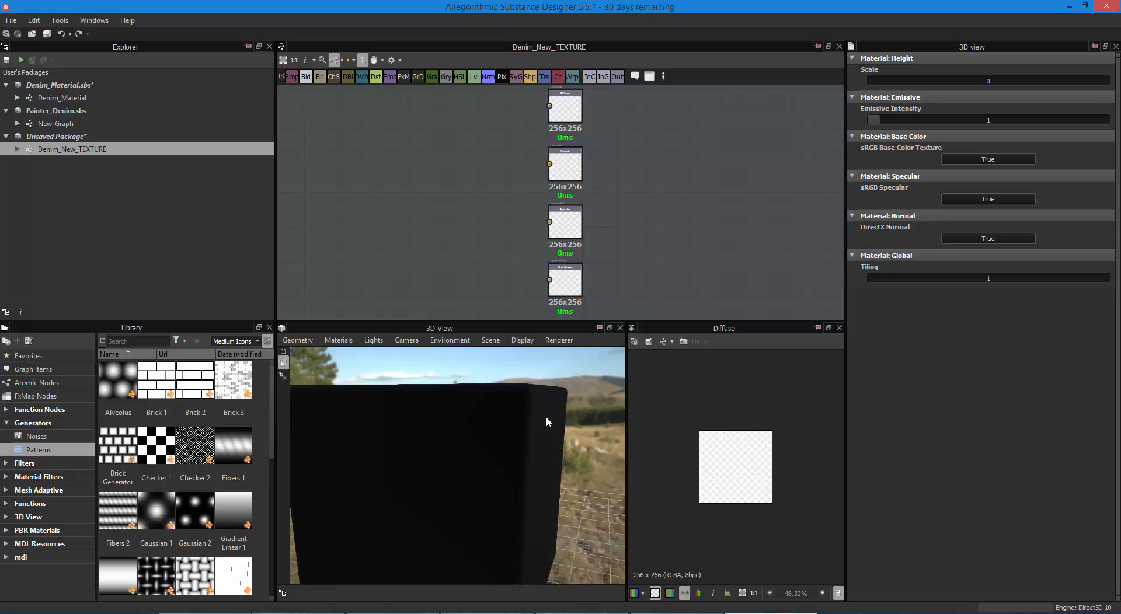
pyautogui.moveTo(545, 416); pyautogui.dragTo(523, 381)
pyautogui.click(523, 341)
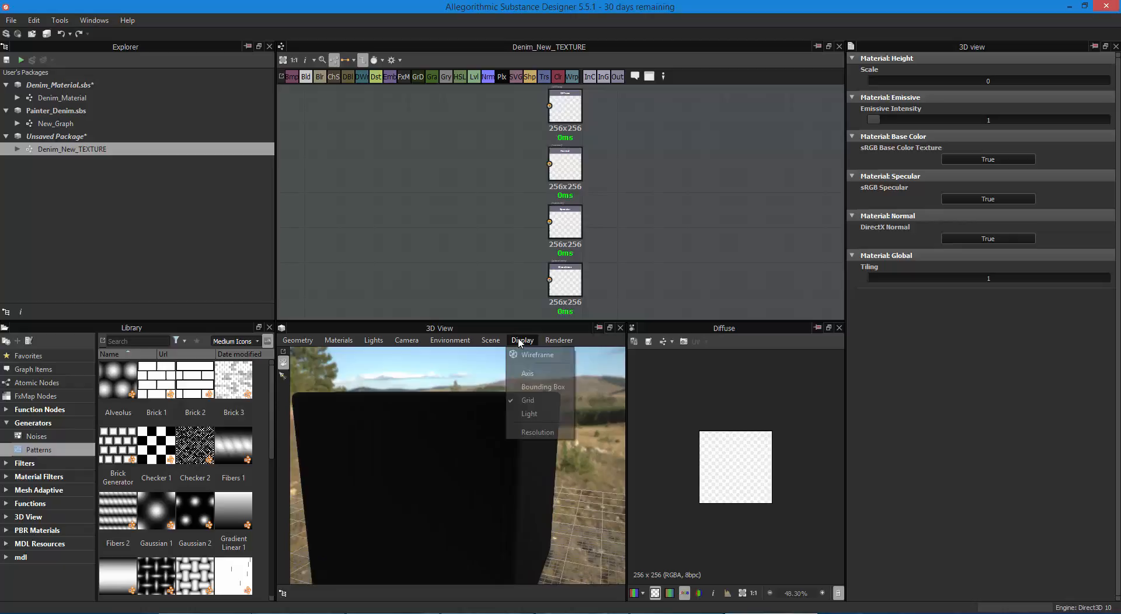
pyautogui.click(527, 437)
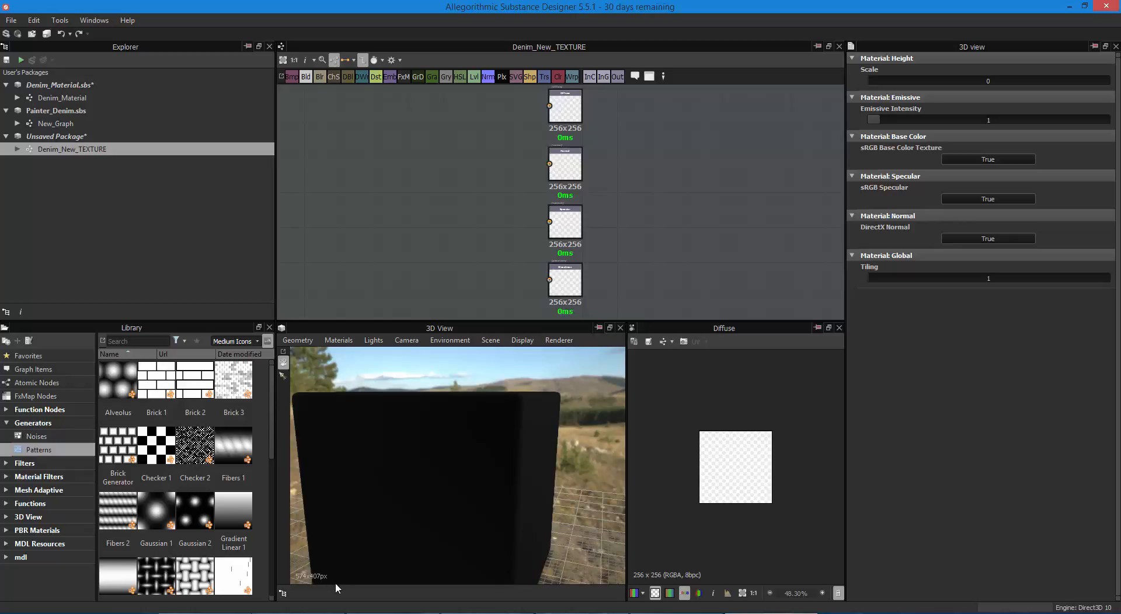
pyautogui.moveTo(317, 578); pyautogui.dragTo(531, 431)
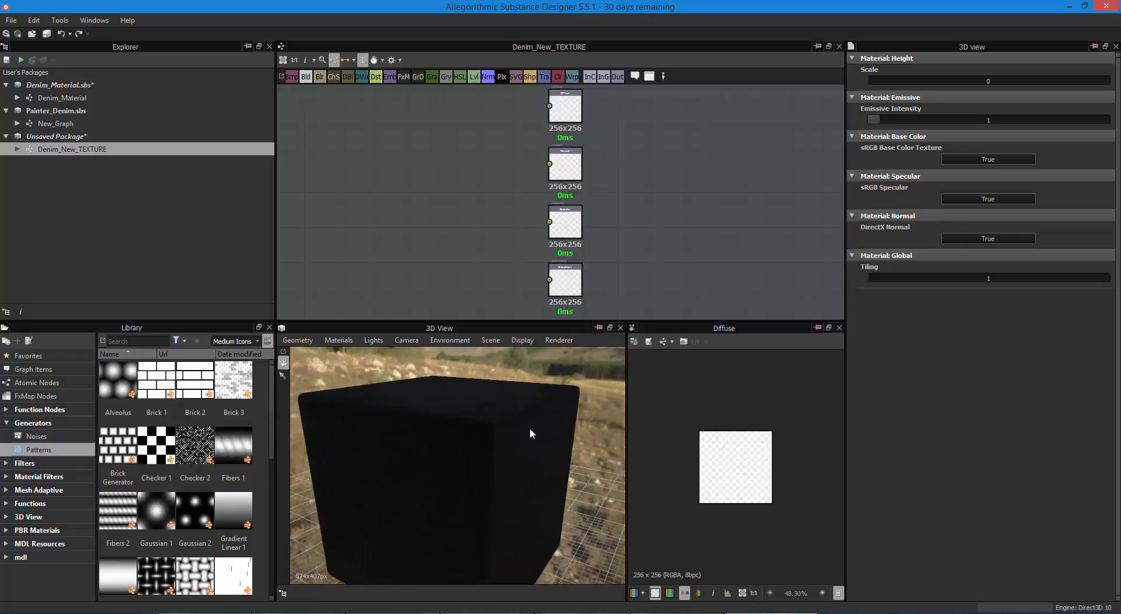
# Keep the 3D View on the OpenGL renderer and open that renderer's edit settings.
pyautogui.click(553, 339)
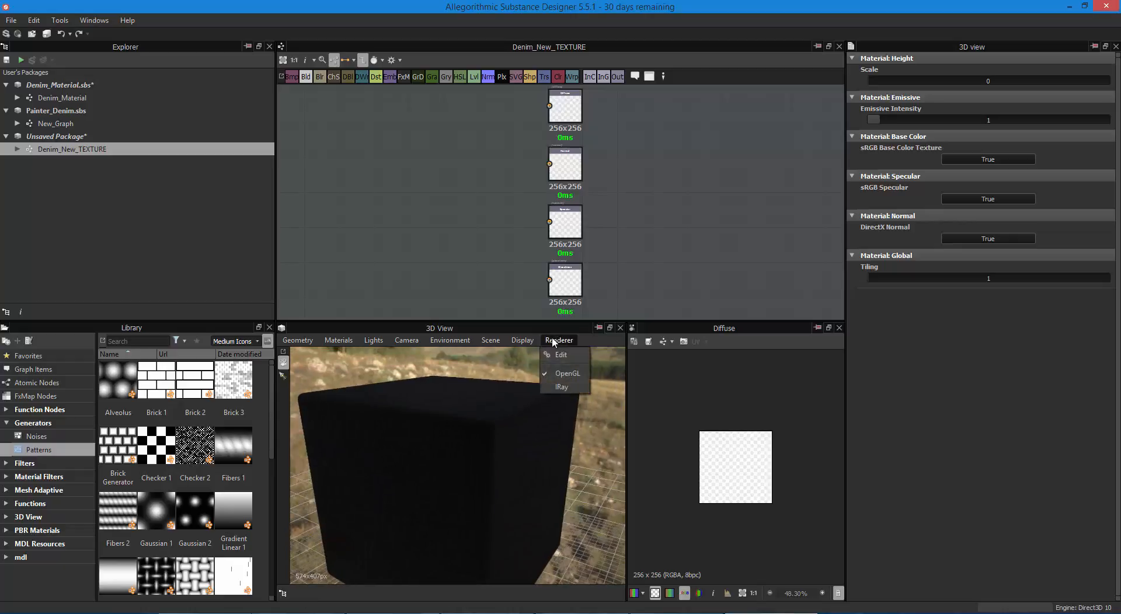
pyautogui.click(565, 378)
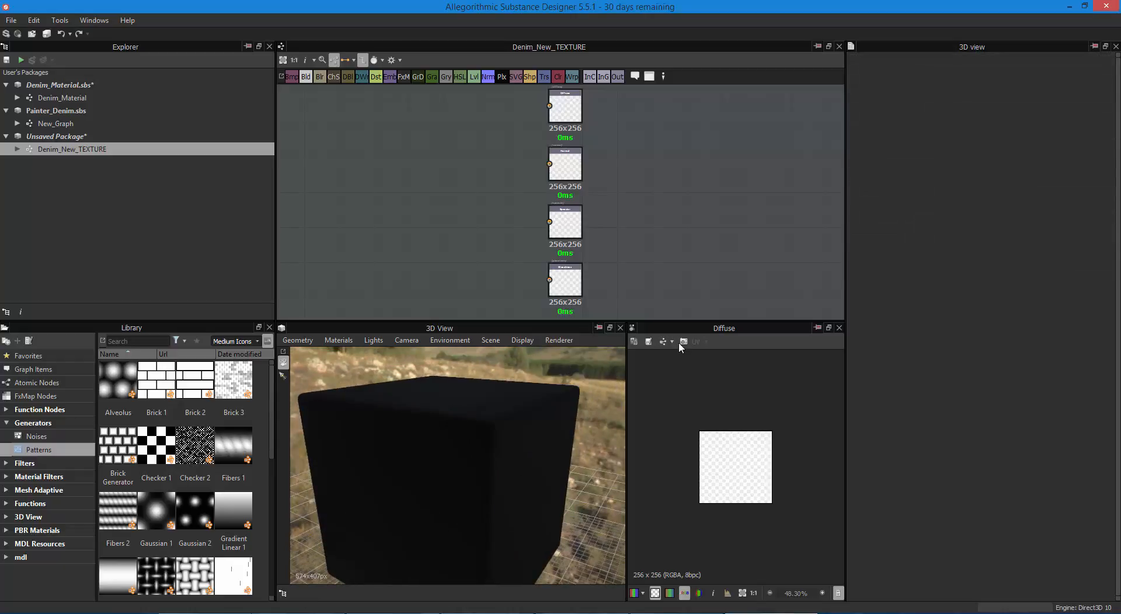
pyautogui.moveTo(537, 403); pyautogui.dragTo(567, 403)
pyautogui.click(567, 341)
pyautogui.click(567, 353)
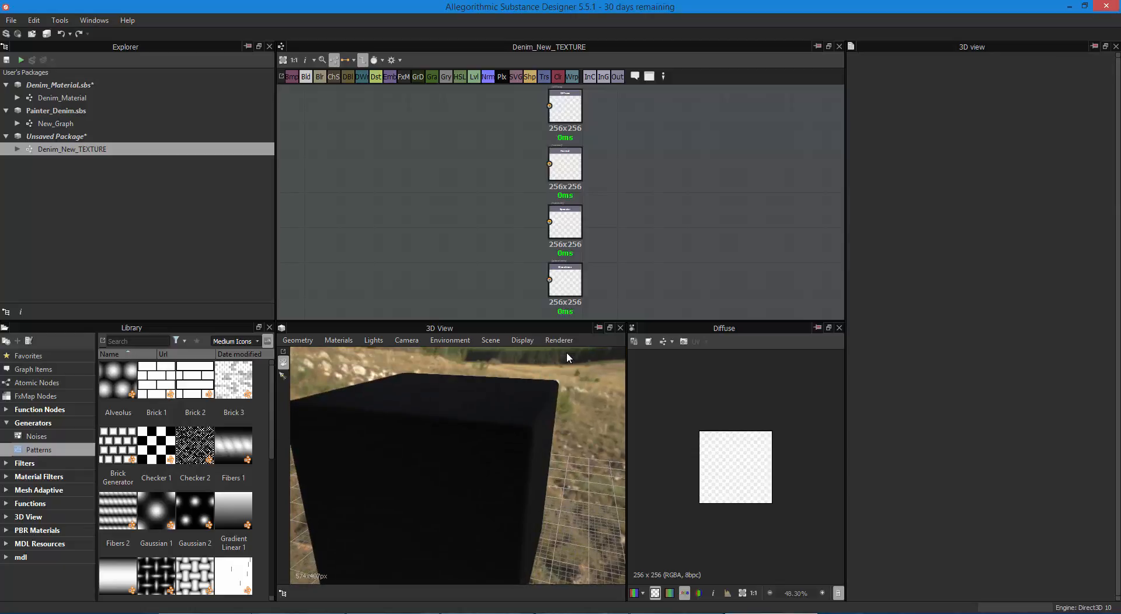
# Preview the cube with the IRay renderer, open its progressive rendering settings, and return the 3D View to OpenGL.
pyautogui.click(564, 345)
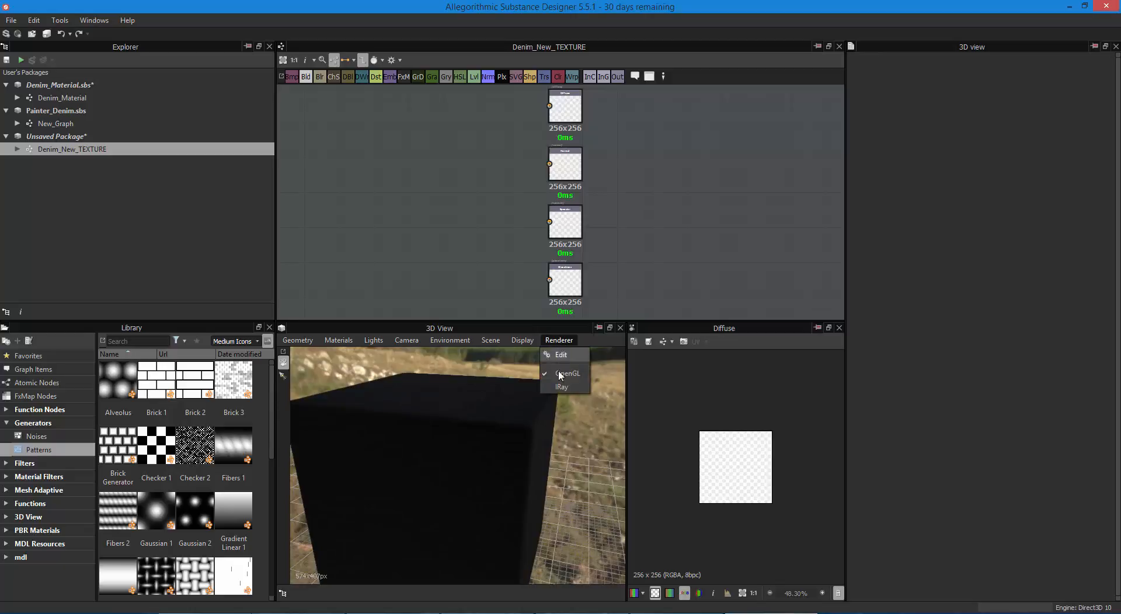
pyautogui.click(561, 386)
pyautogui.click(560, 341)
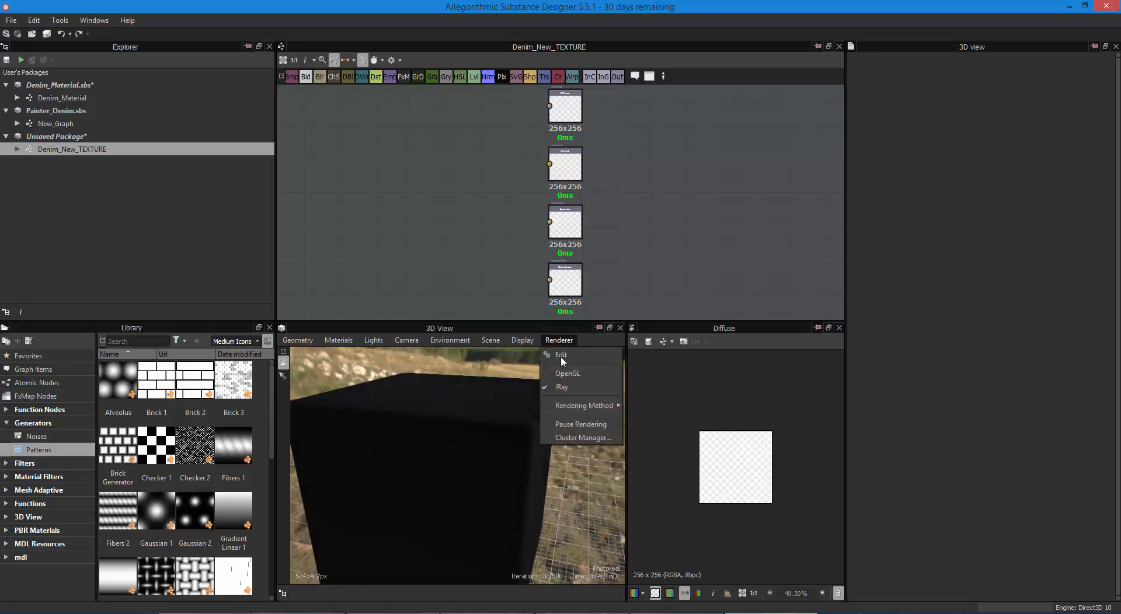
pyautogui.click(562, 355)
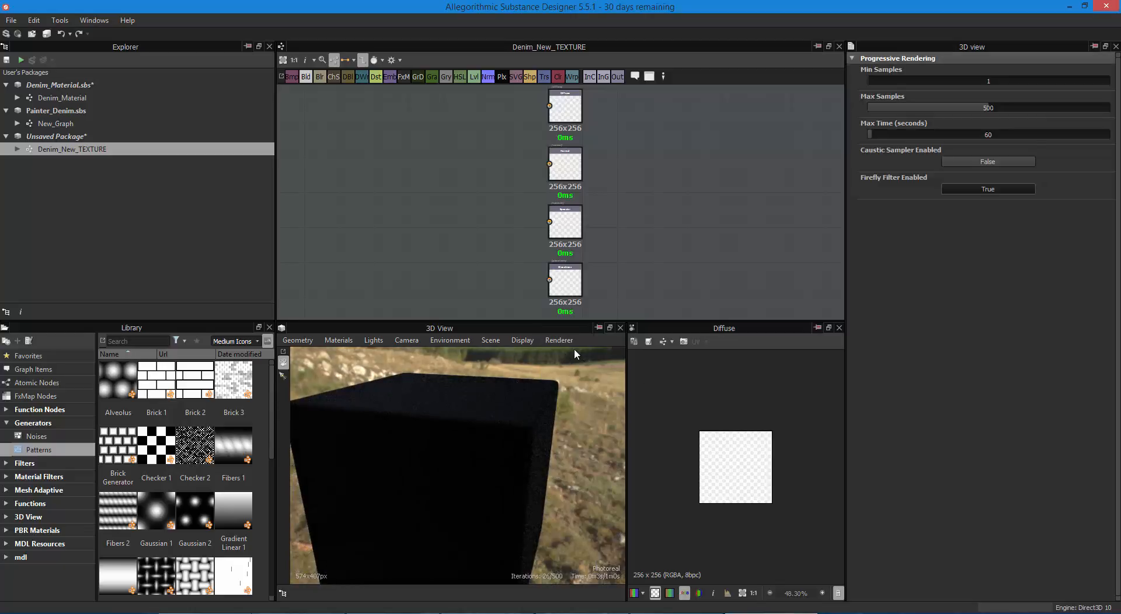
pyautogui.click(563, 341)
pyautogui.click(561, 369)
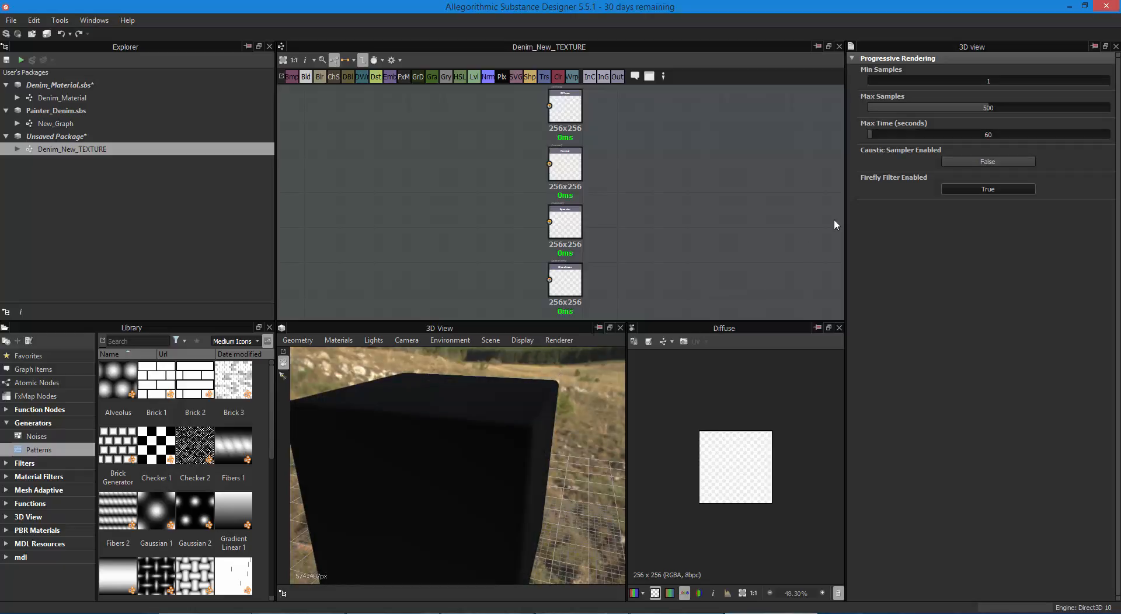
pyautogui.scroll(-3, 544, 391)
pyautogui.click(559, 340)
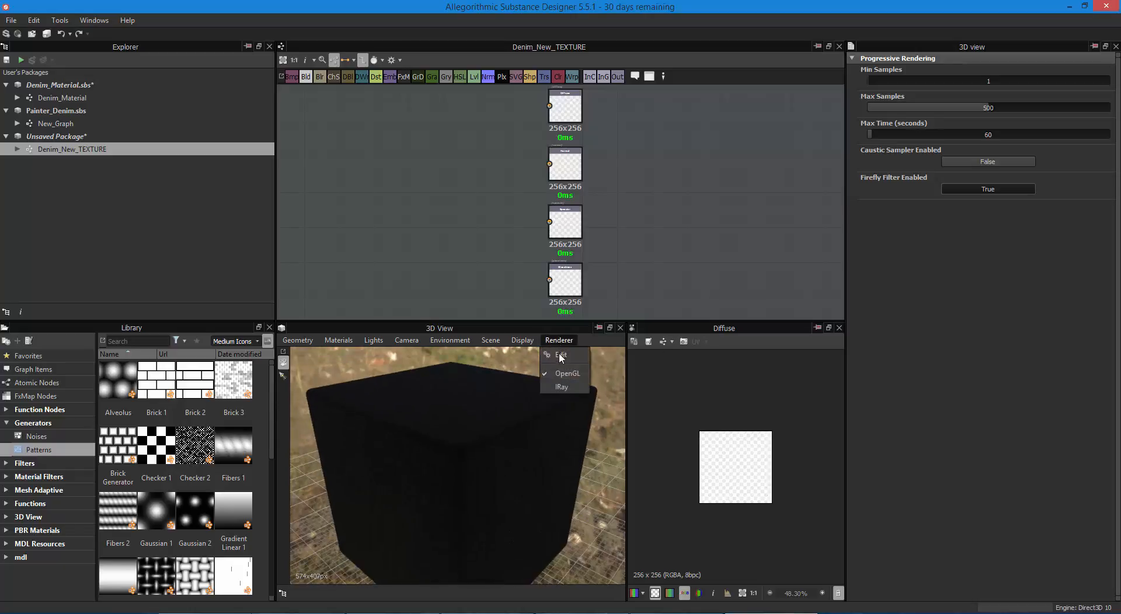
pyautogui.click(561, 386)
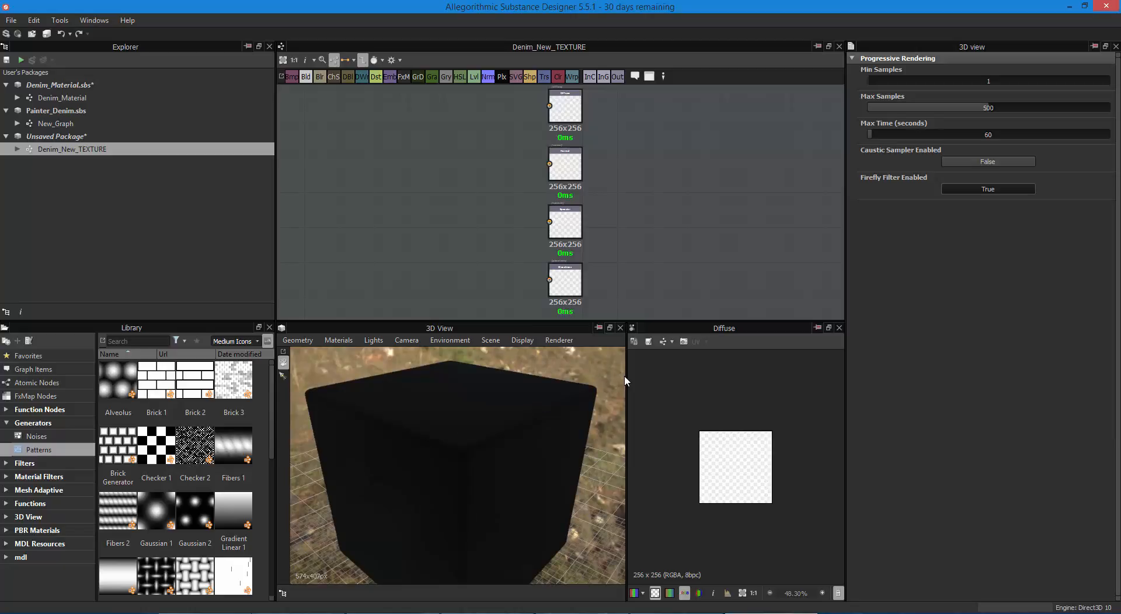
# Widen the 2D View of the Diffuse output and look through its background image loader and graph output choices.
pyautogui.moveTo(627, 381); pyautogui.dragTo(584, 355)
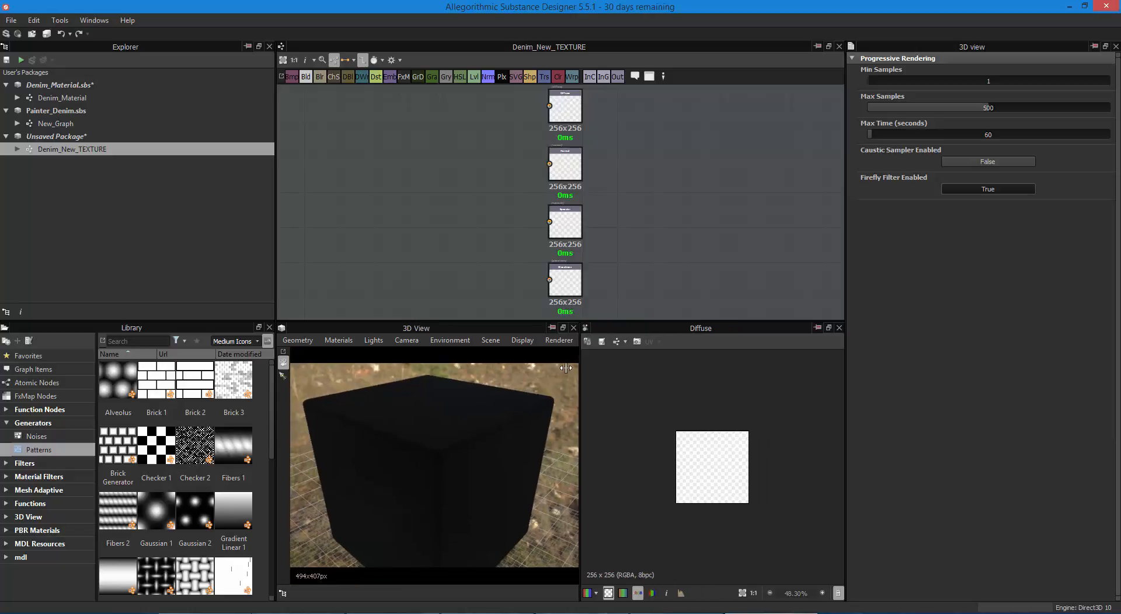
pyautogui.click(586, 346)
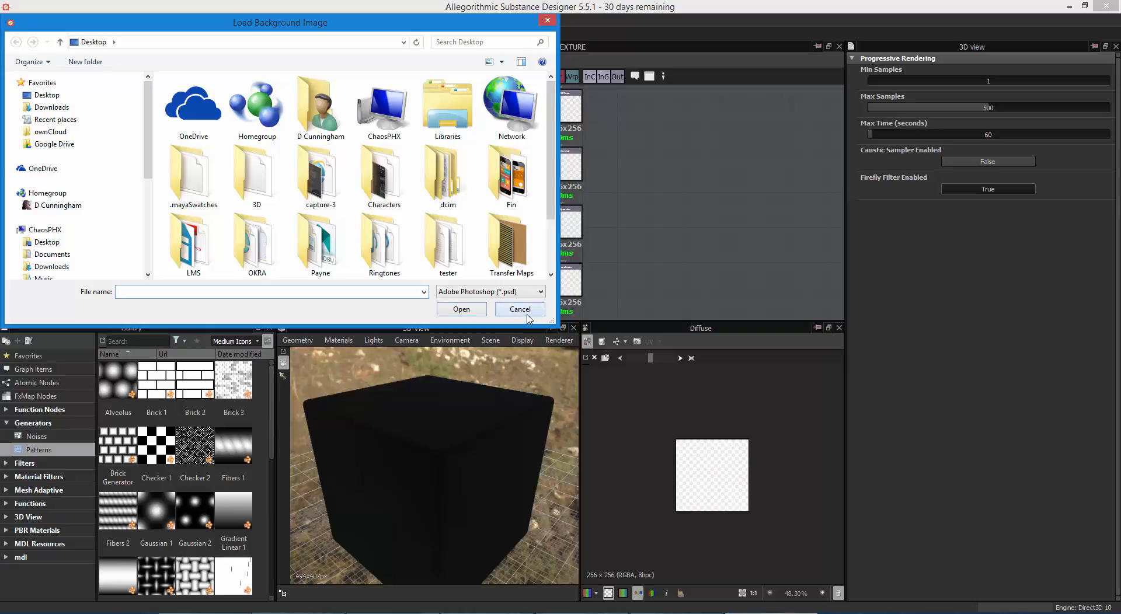
pyautogui.click(522, 312)
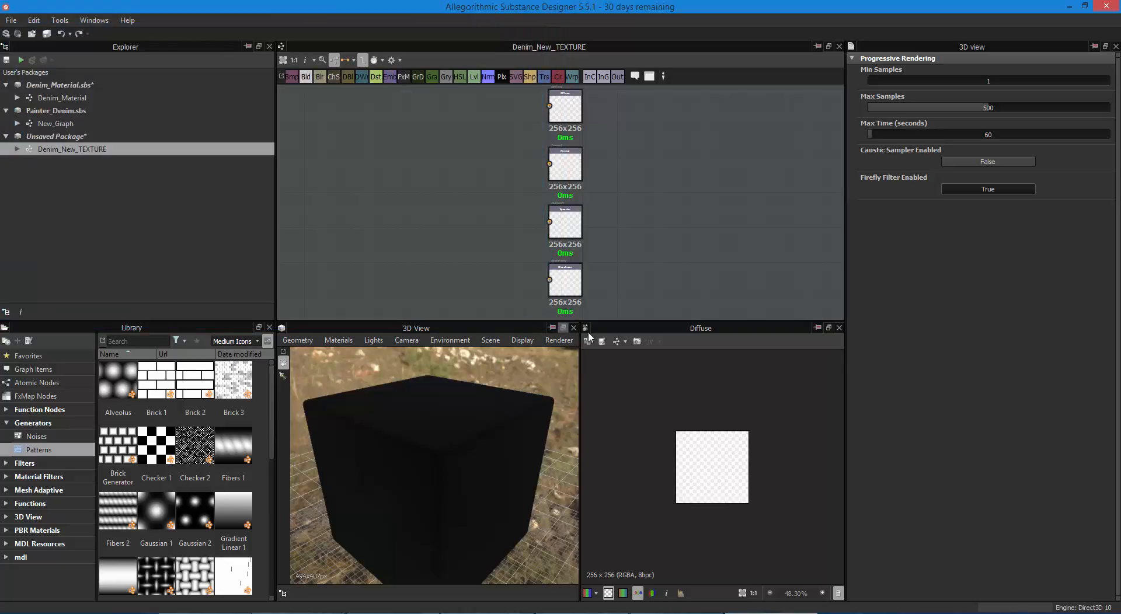
pyautogui.click(616, 342)
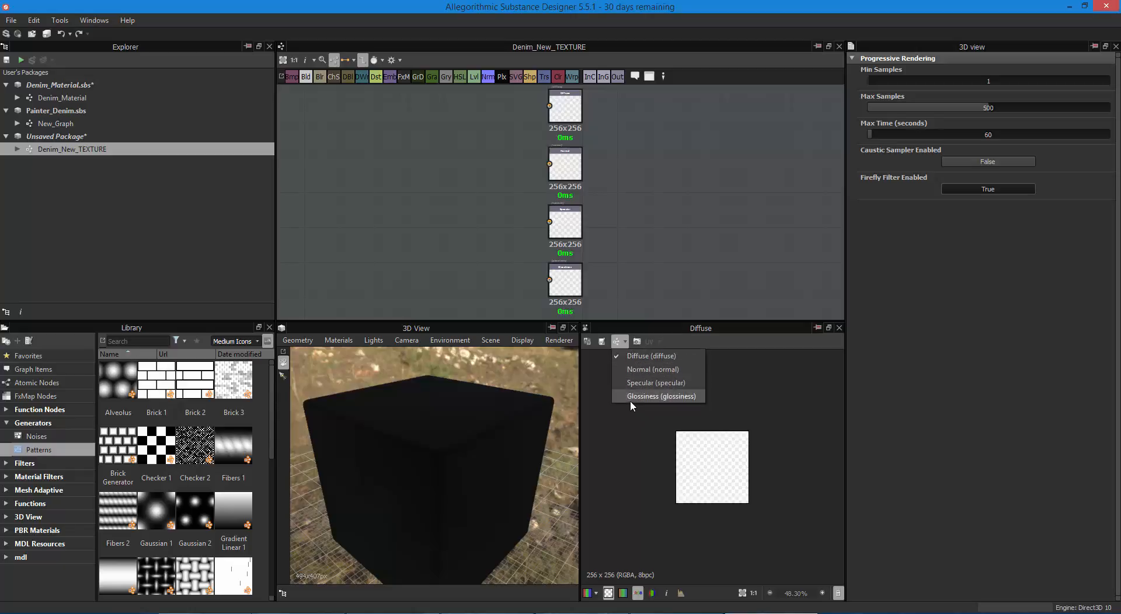
pyautogui.click(637, 343)
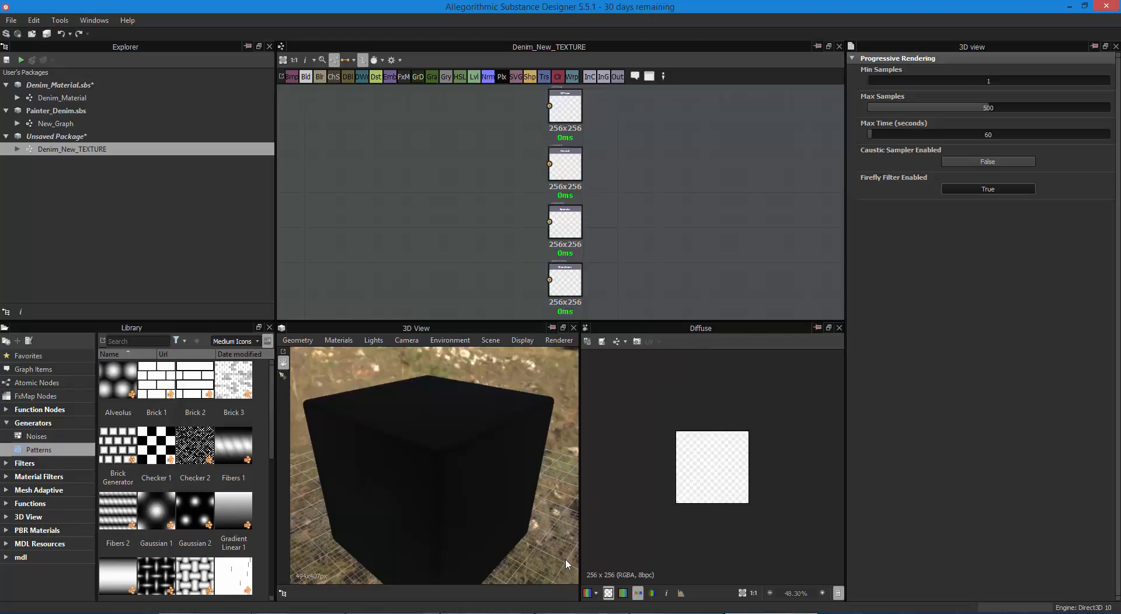
# Examine the red, green and blue channel options and the other image display toggles of the 2D View.
pyautogui.click(593, 594)
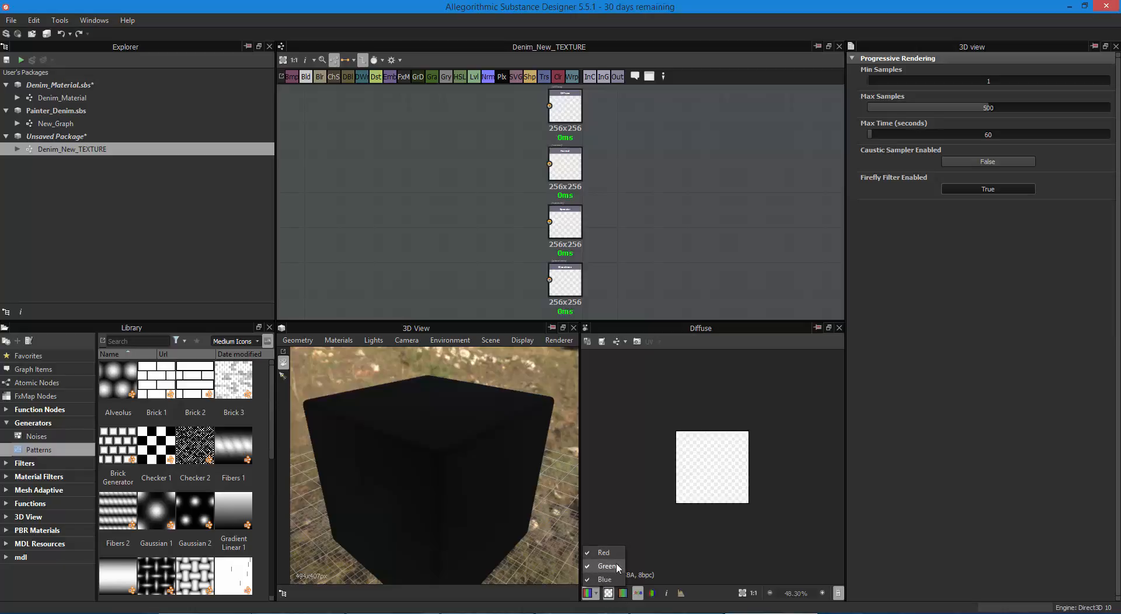
pyautogui.click(654, 547)
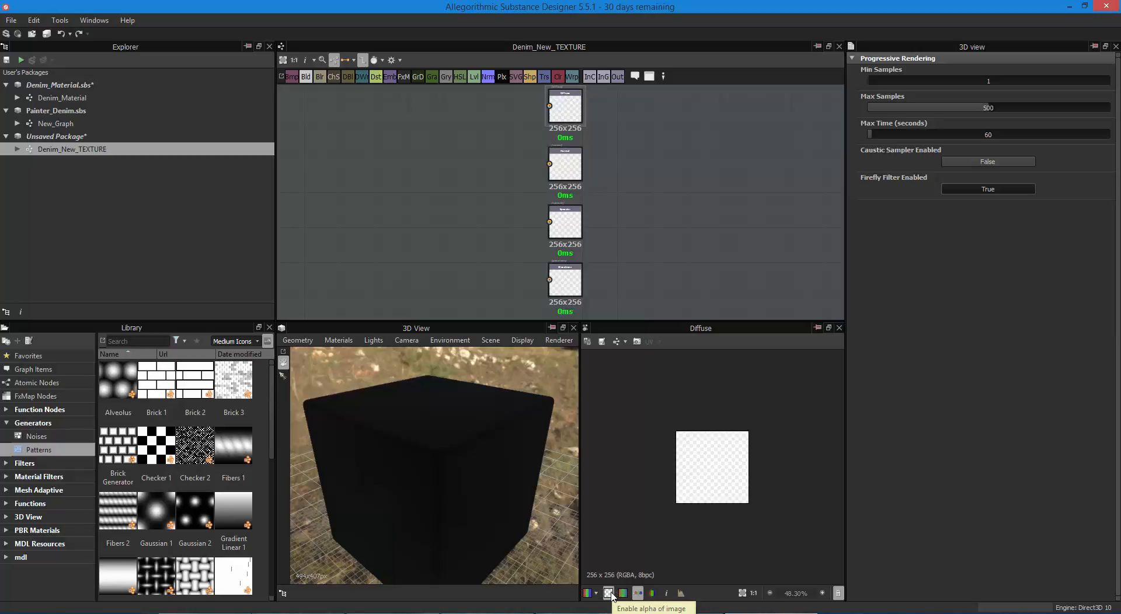
pyautogui.click(652, 596)
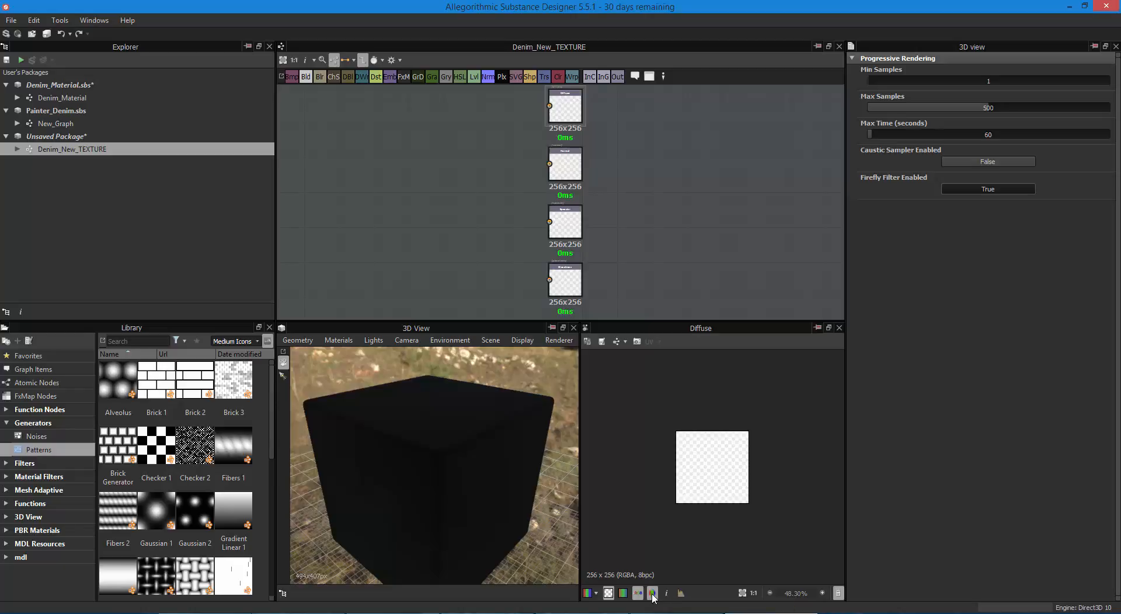
# Show the pixel Information for the Diffuse image and briefly preview its Histogram.
pyautogui.click(667, 594)
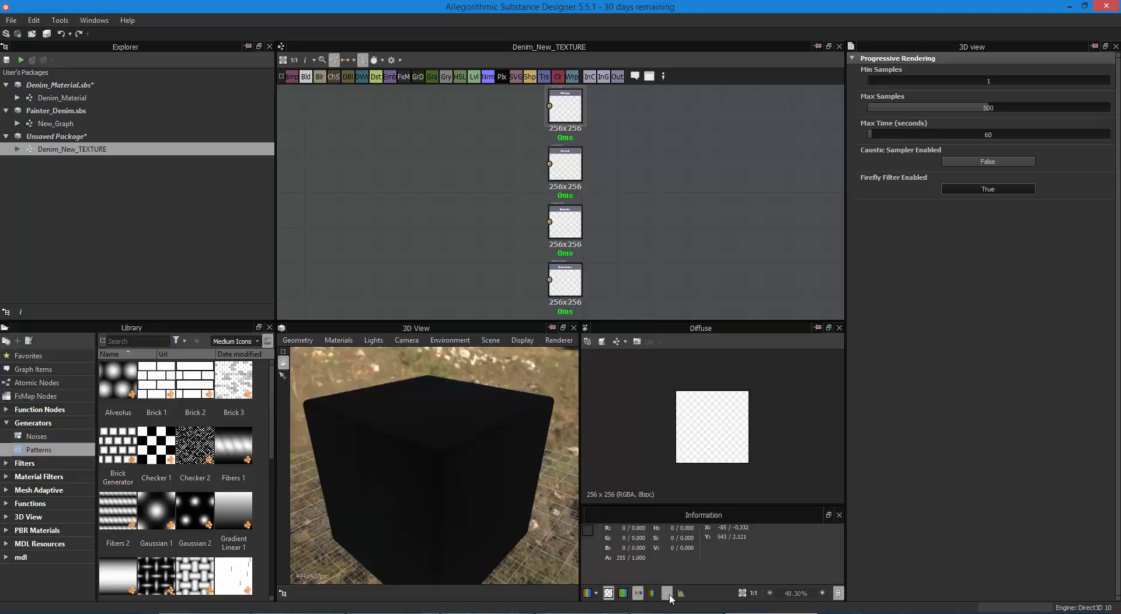
pyautogui.click(681, 593)
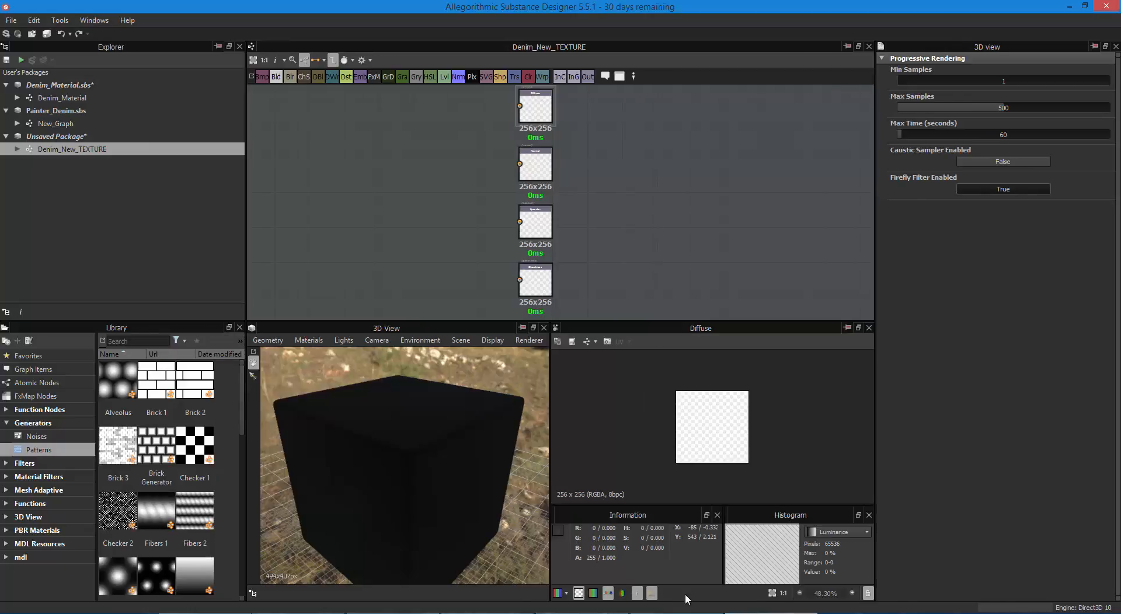
pyautogui.click(651, 593)
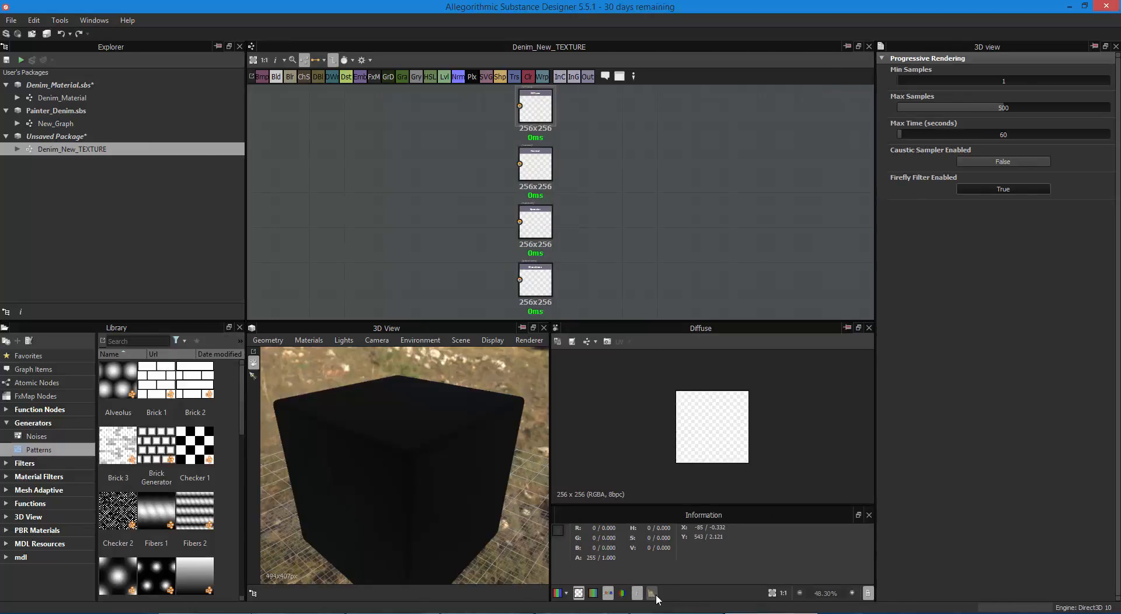
# Compare the Diffuse image at 1:1 scale and fit it to the 2D View.
pyautogui.click(772, 593)
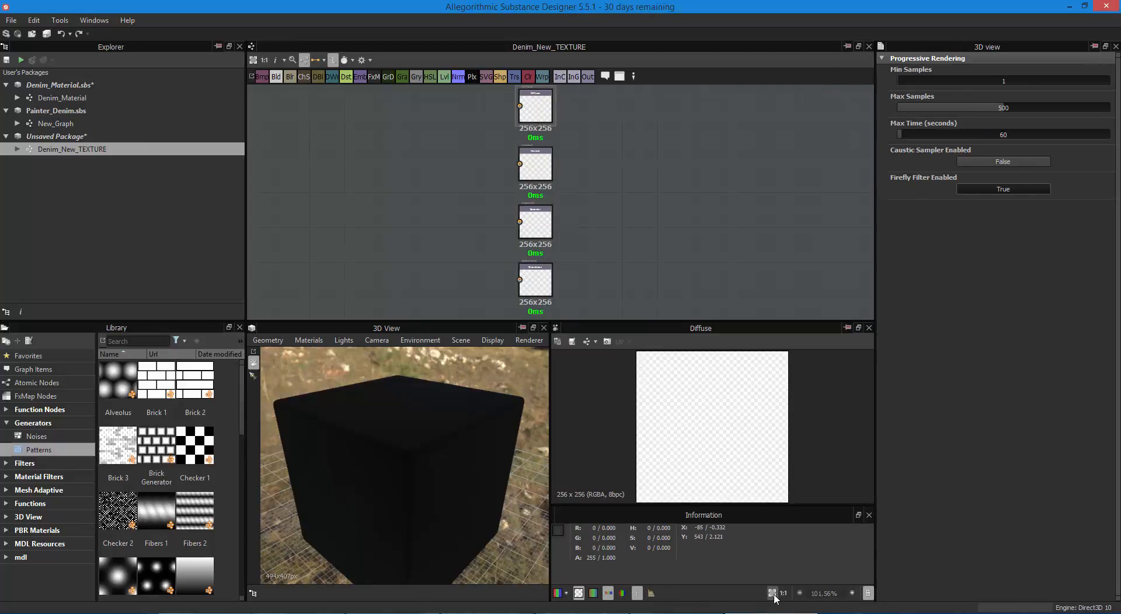
pyautogui.click(781, 593)
pyautogui.click(773, 593)
# Shrink and hide the Information area, and briefly show the Histogram on its own below the Diffuse image.
pyautogui.moveTo(824, 506); pyautogui.dragTo(816, 541)
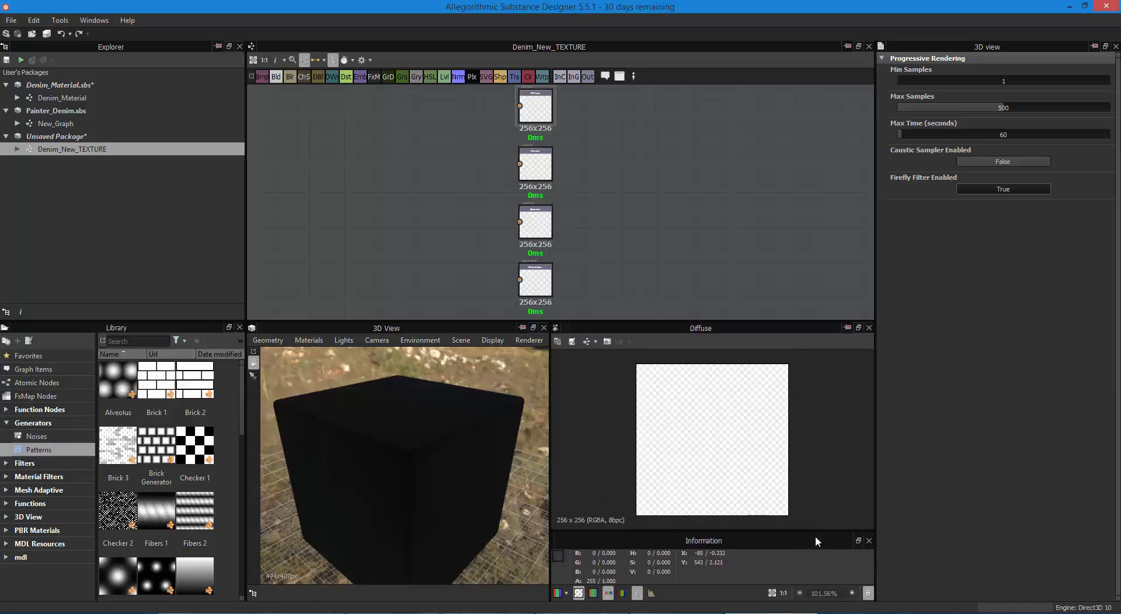
pyautogui.click(636, 594)
pyautogui.click(653, 593)
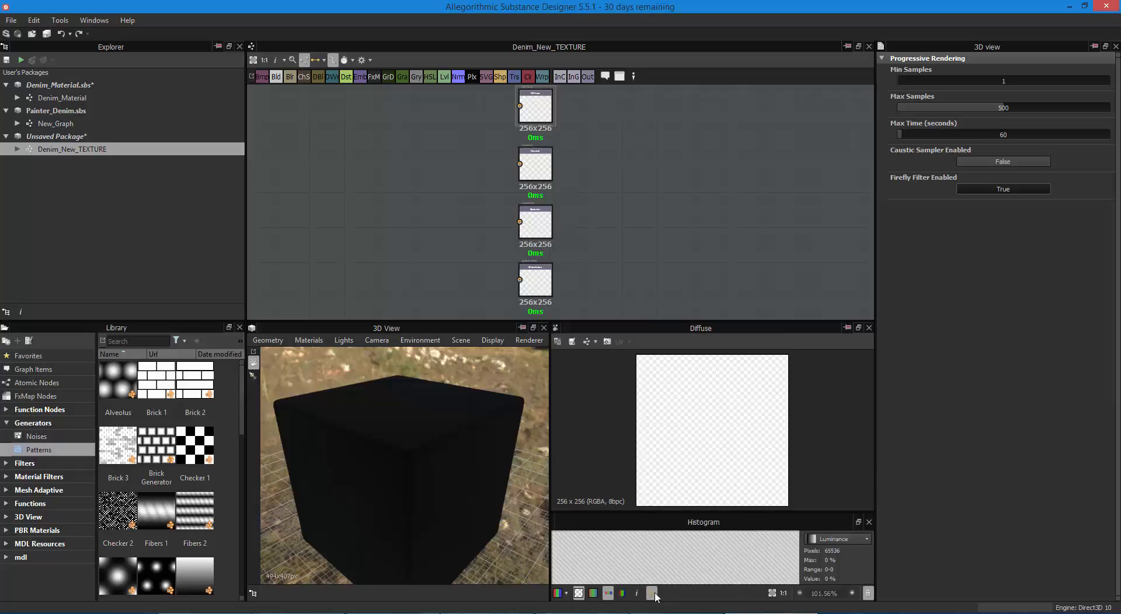
pyautogui.click(652, 593)
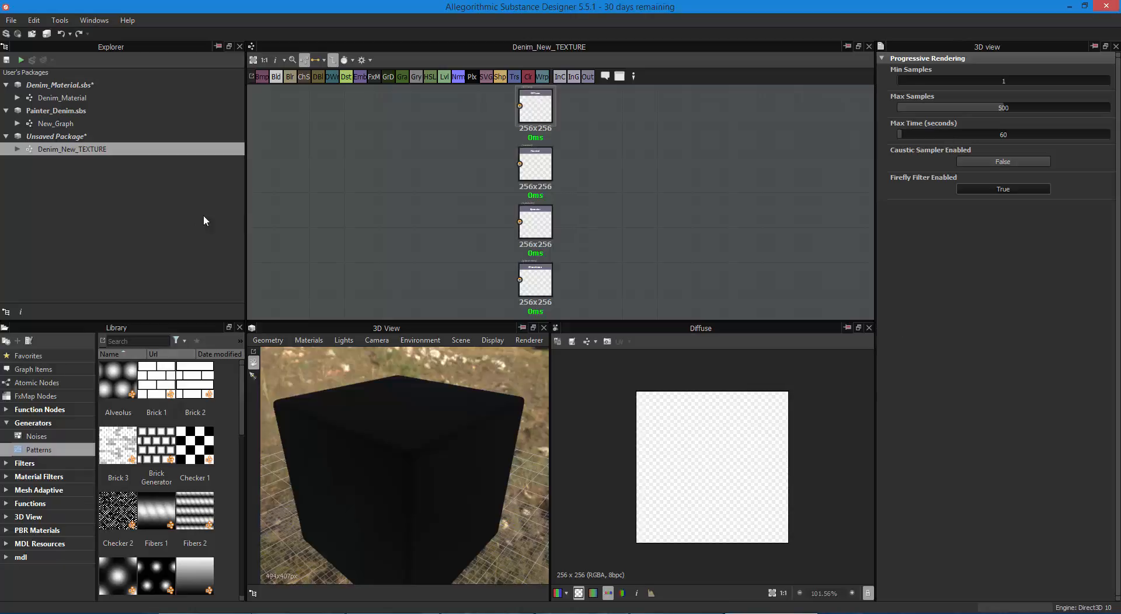
# Open the Denim_New_TEXTURE graph's parameters and set its output width and height to 1 (Parent x 2).
pyautogui.click(49, 139)
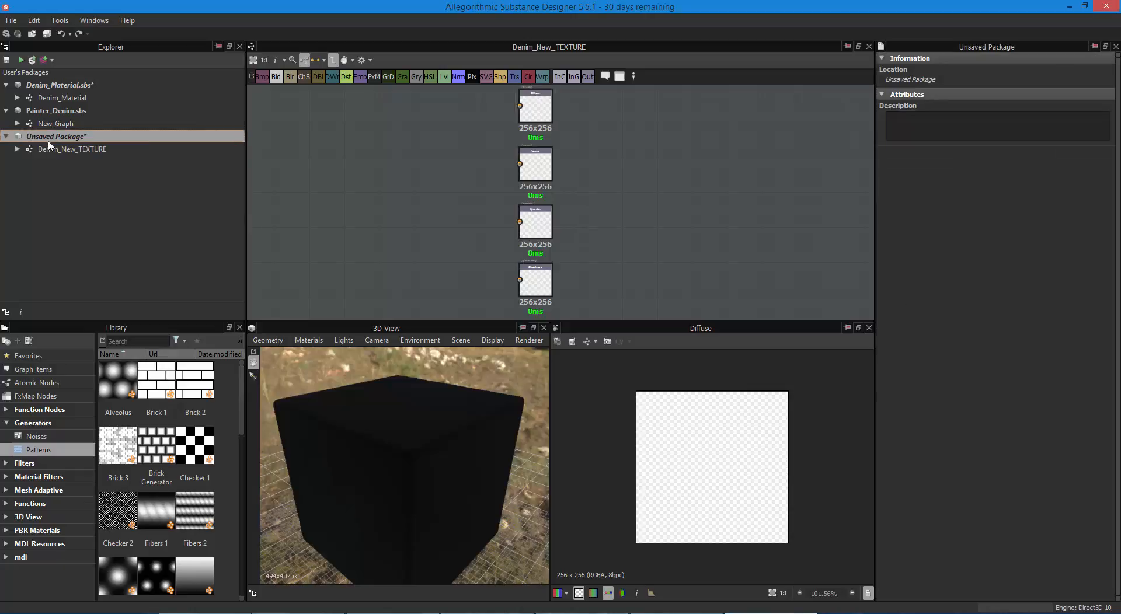
pyautogui.click(49, 151)
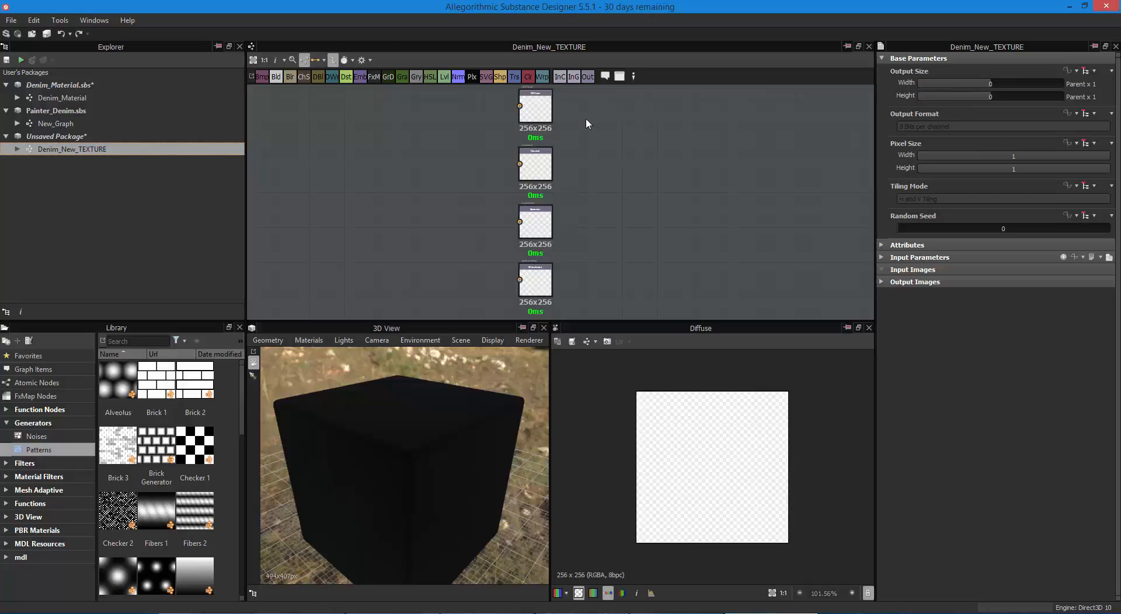
pyautogui.click(997, 83)
pyautogui.click(1000, 96)
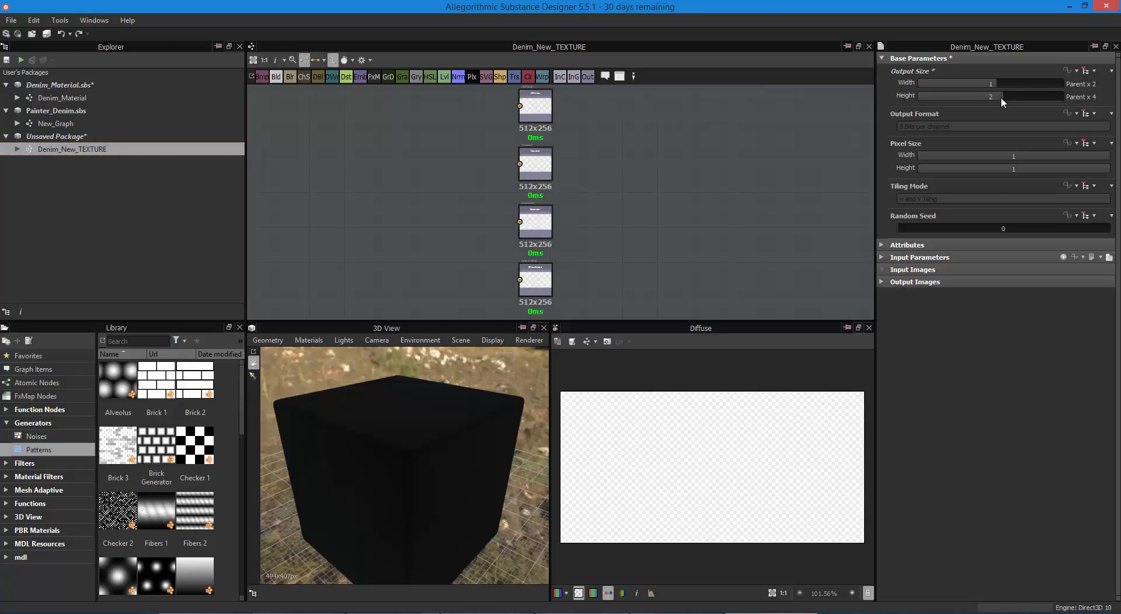
pyautogui.click(1000, 96)
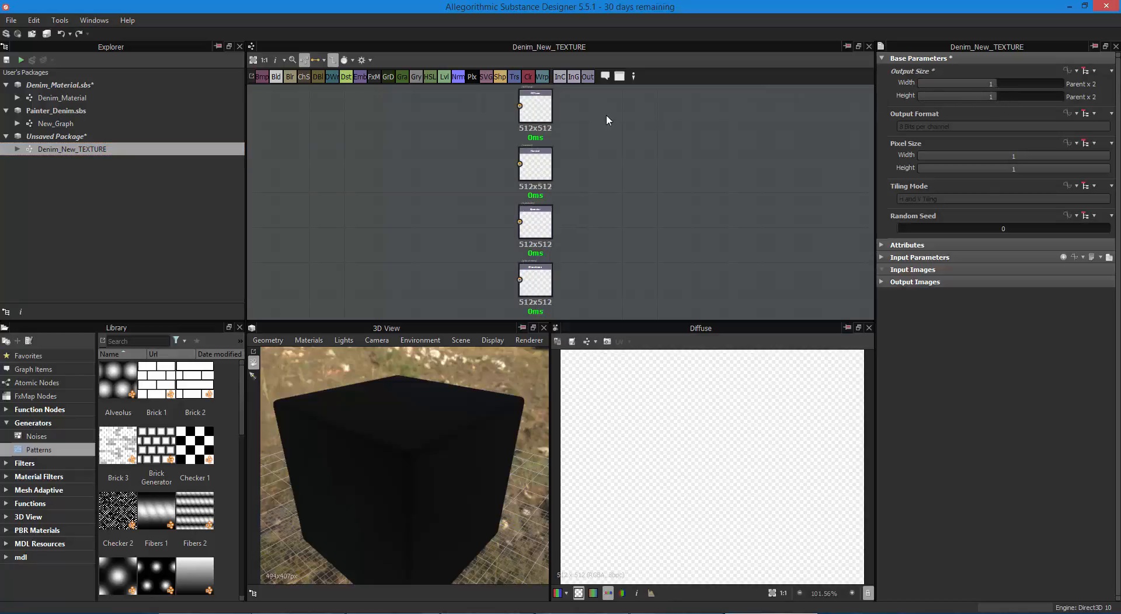
# Try an output width and height of -8 (Parent / 256) on the graph, and return both to 0.
pyautogui.click(940, 97)
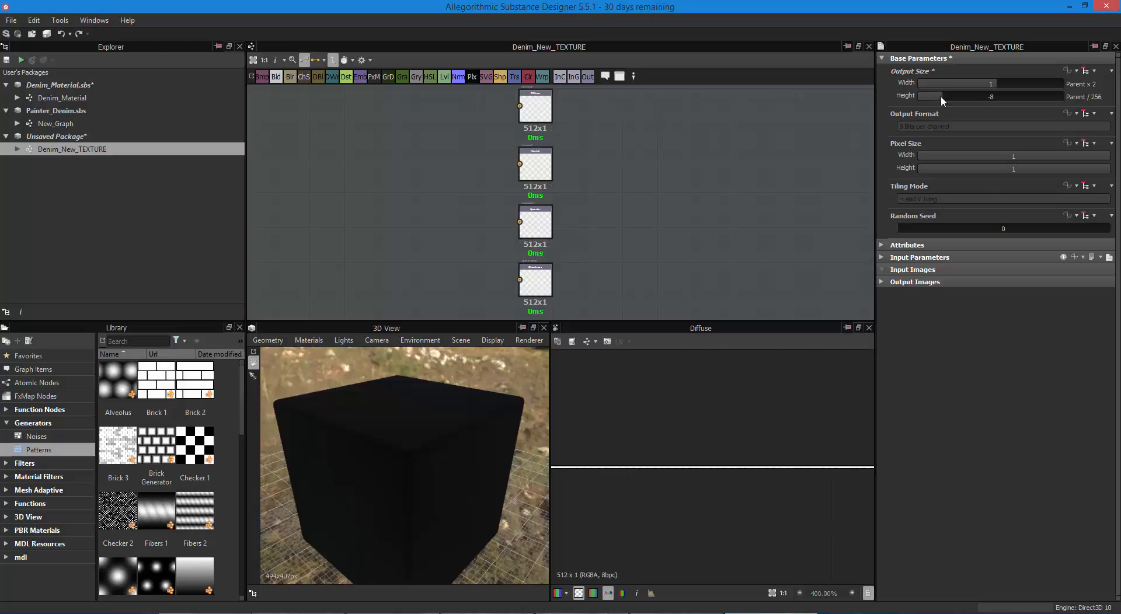
pyautogui.click(940, 84)
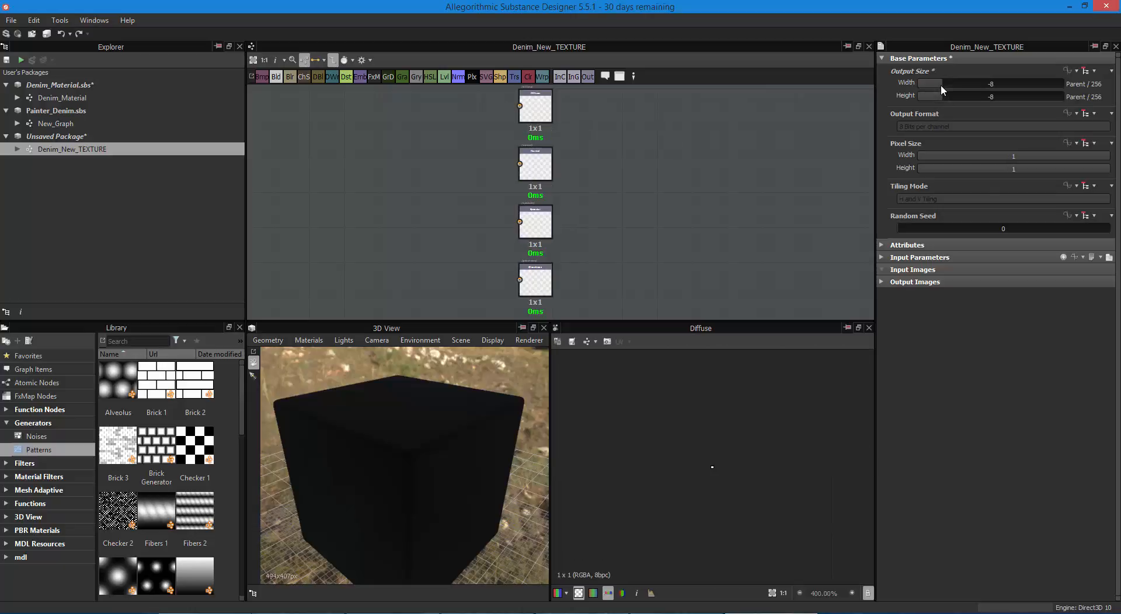
pyautogui.moveTo(940, 85); pyautogui.dragTo(991, 104)
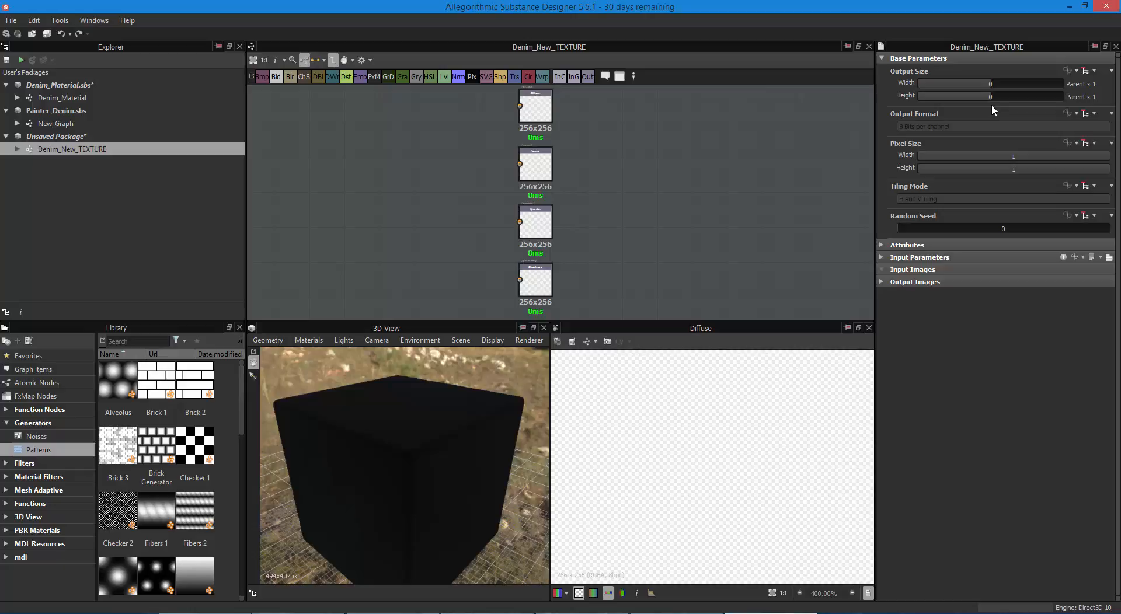
# Try a Random Seed of 9 in the graph's base parameters and return it to 0.
pyautogui.moveTo(1013, 155); pyautogui.dragTo(1119, 165)
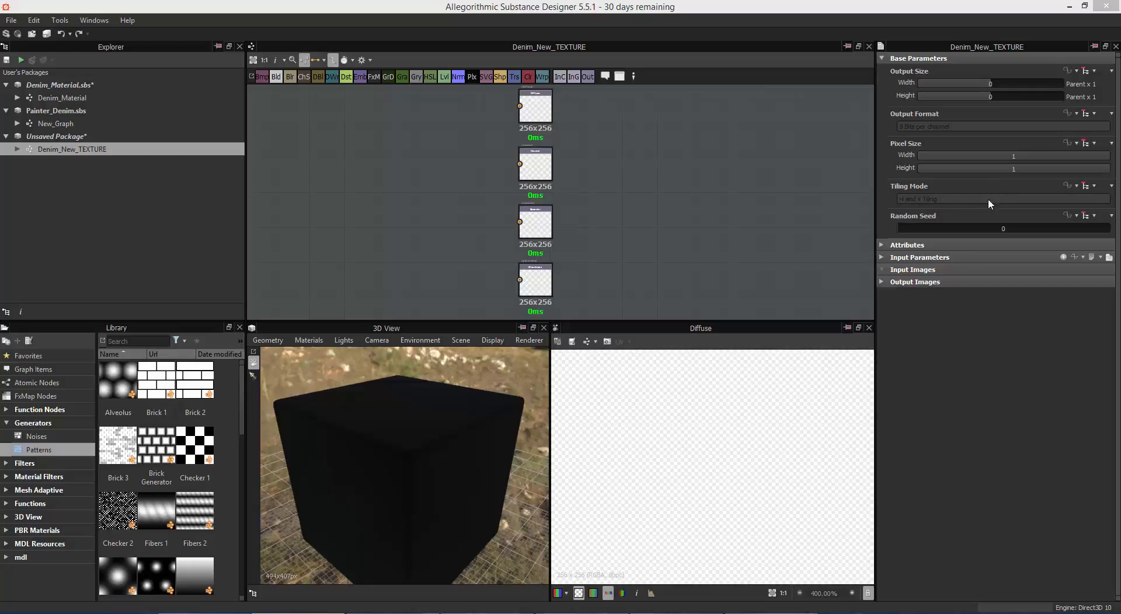
pyautogui.click(995, 229)
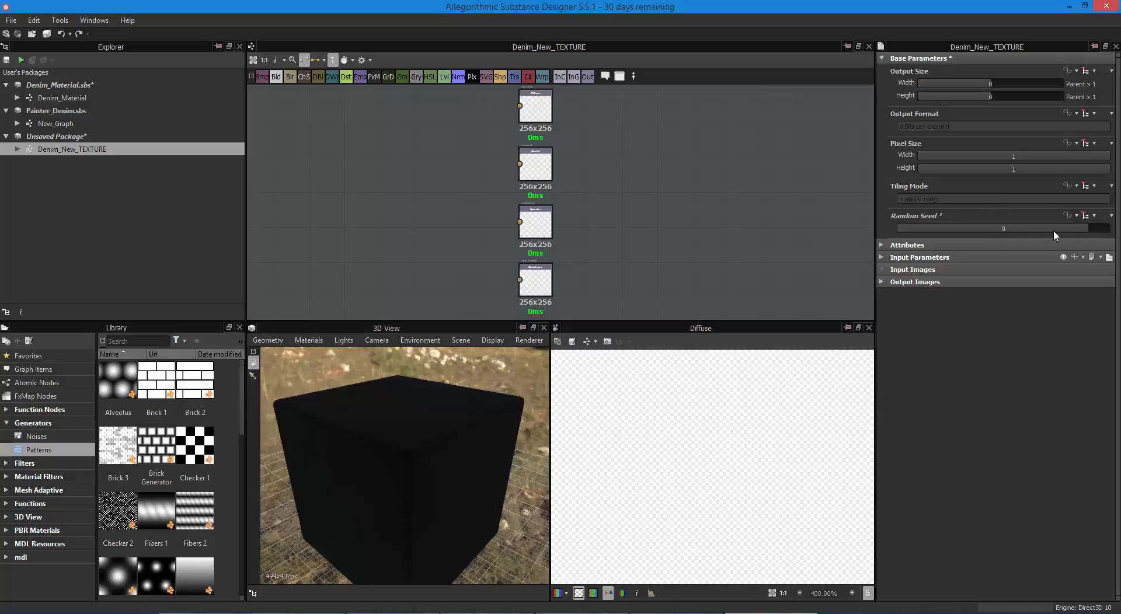
pyautogui.moveTo(874, 227); pyautogui.dragTo(775, 210)
# Expand the Denim_New_TEXTURE graph's Attributes and look through its identifier, description and library fields.
pyautogui.click(883, 245)
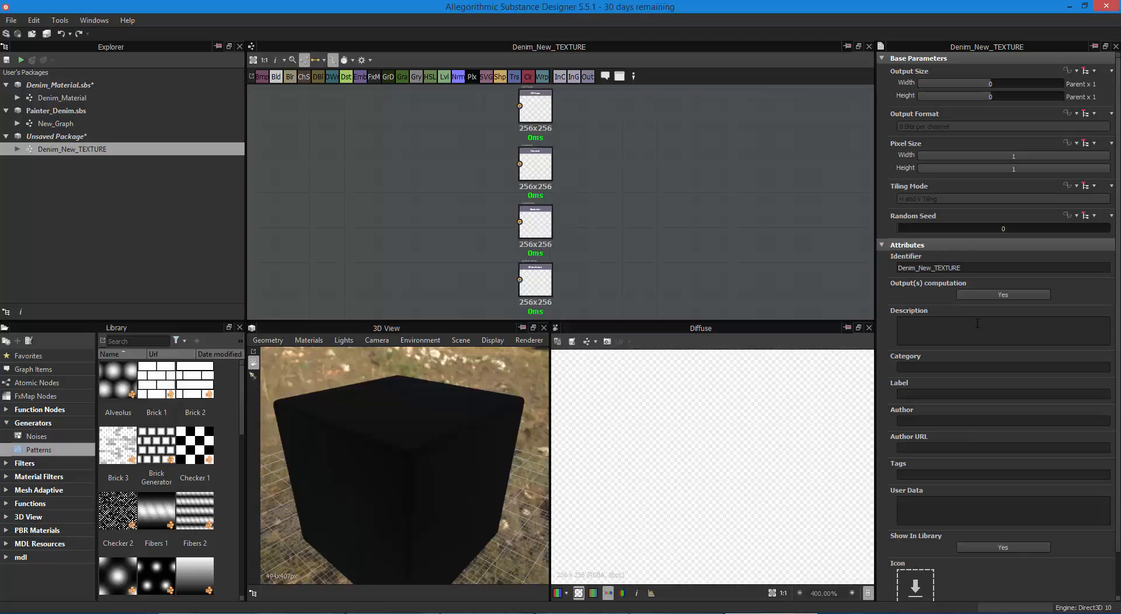
pyautogui.scroll(-2, 976, 339)
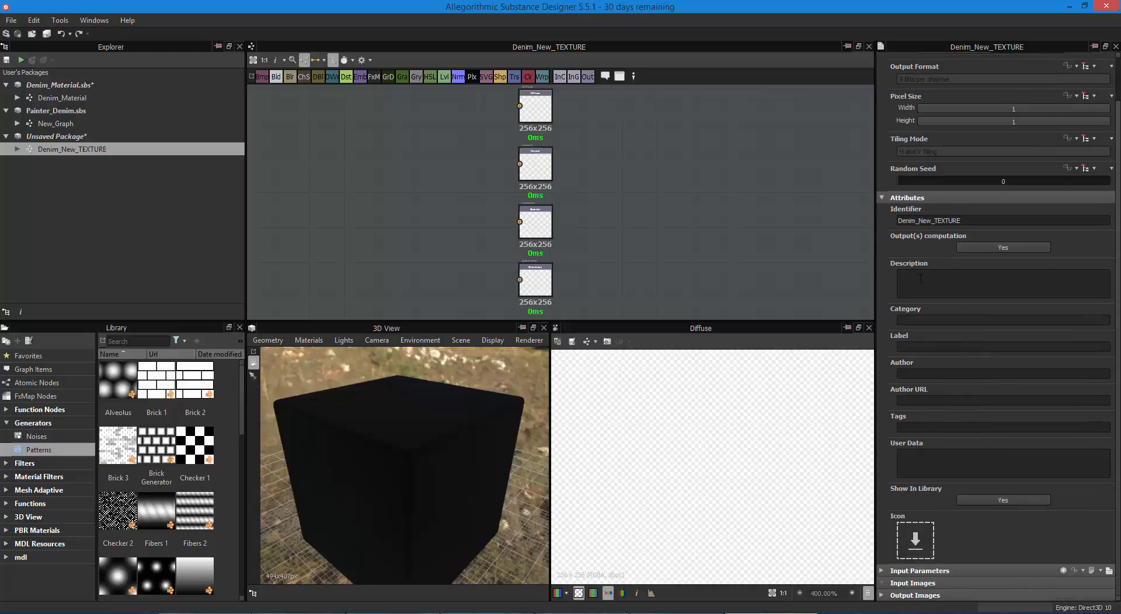
# Collapse the graph's Attributes and look through its Input Parameters, Input Images and Output Images sections.
pyautogui.click(883, 200)
pyautogui.click(885, 258)
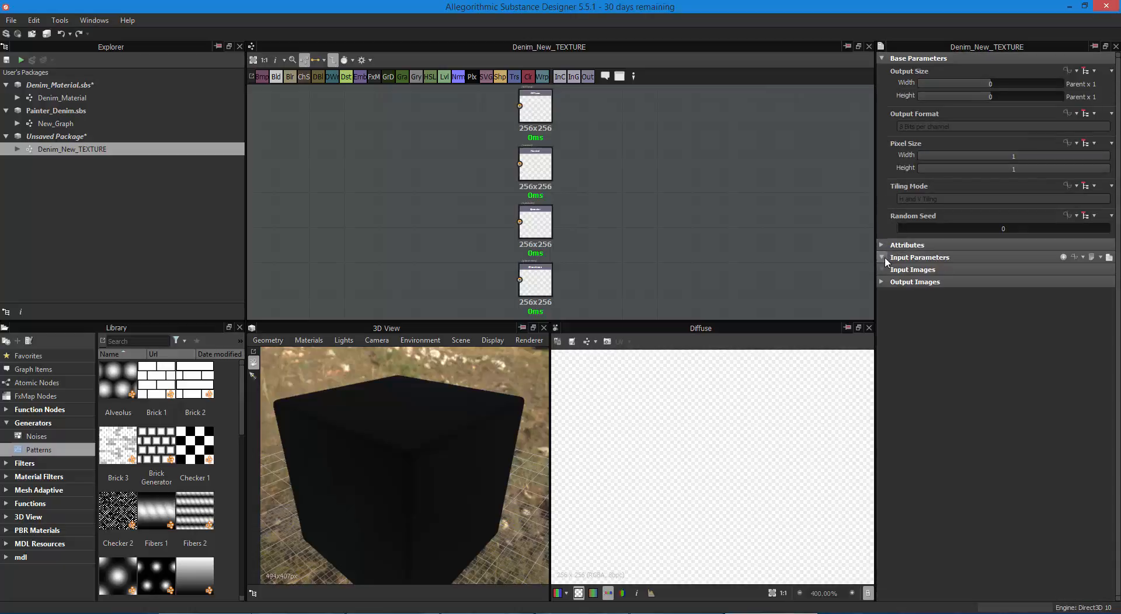
pyautogui.click(884, 258)
pyautogui.click(883, 272)
pyautogui.click(882, 282)
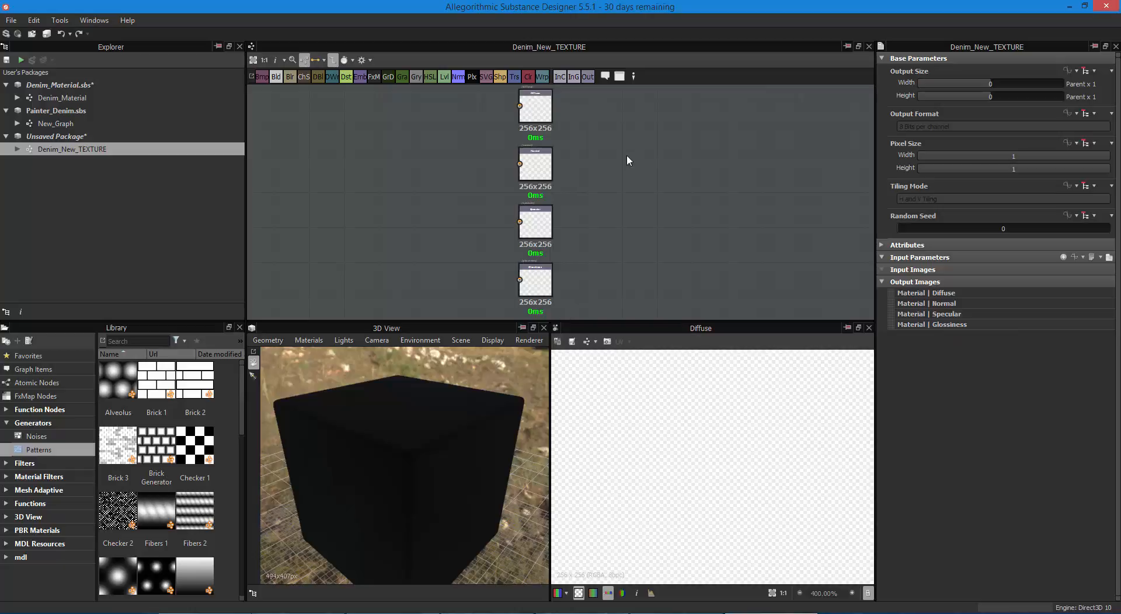
pyautogui.click(881, 258)
# Hide the computation timings under the nodes in the Denim_New_TEXTURE graph, keeping connector names and node sizes displayed.
pyautogui.click(264, 61)
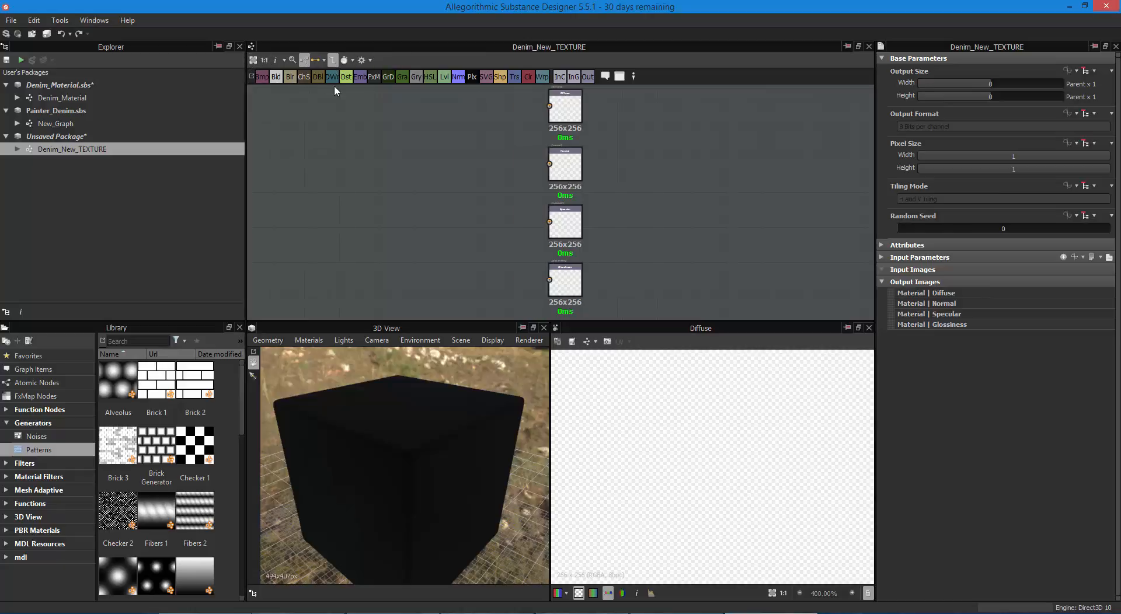
pyautogui.click(265, 61)
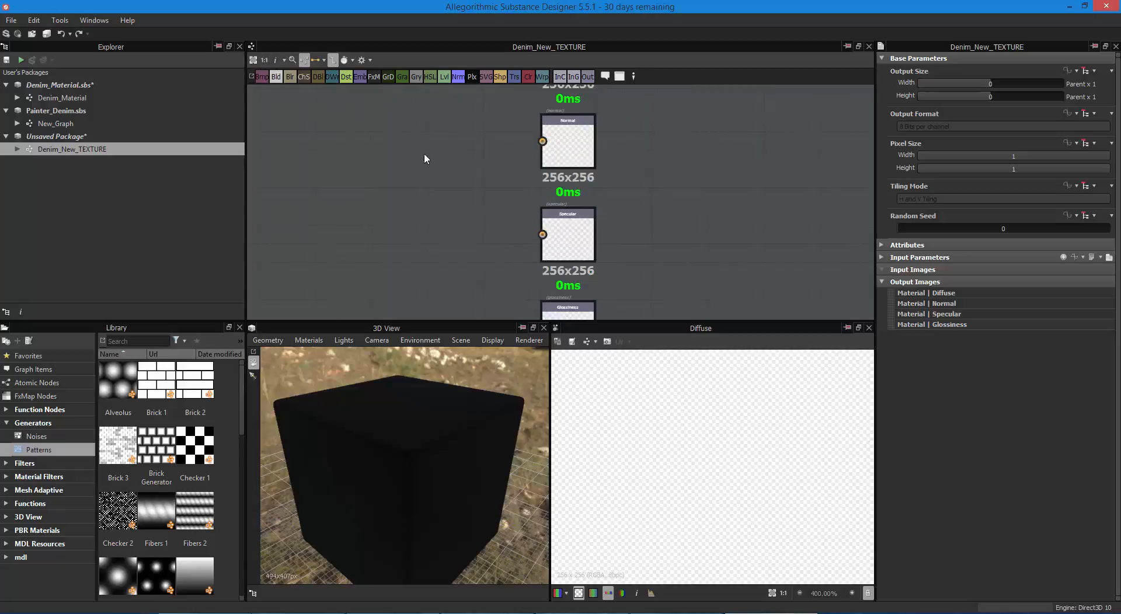
pyautogui.click(281, 62)
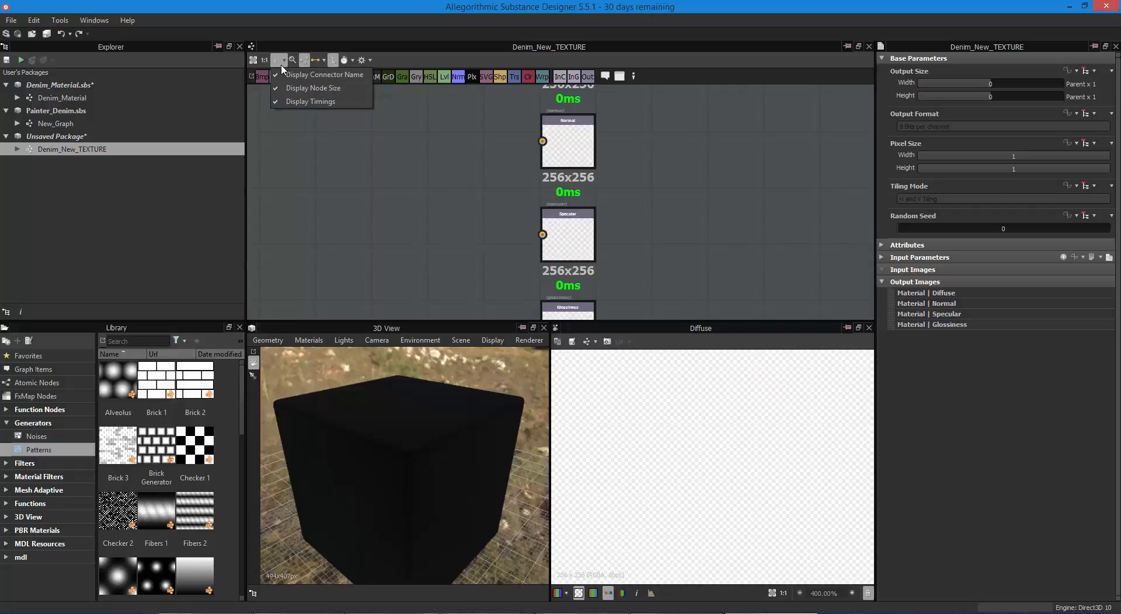
pyautogui.click(281, 63)
pyautogui.click(280, 62)
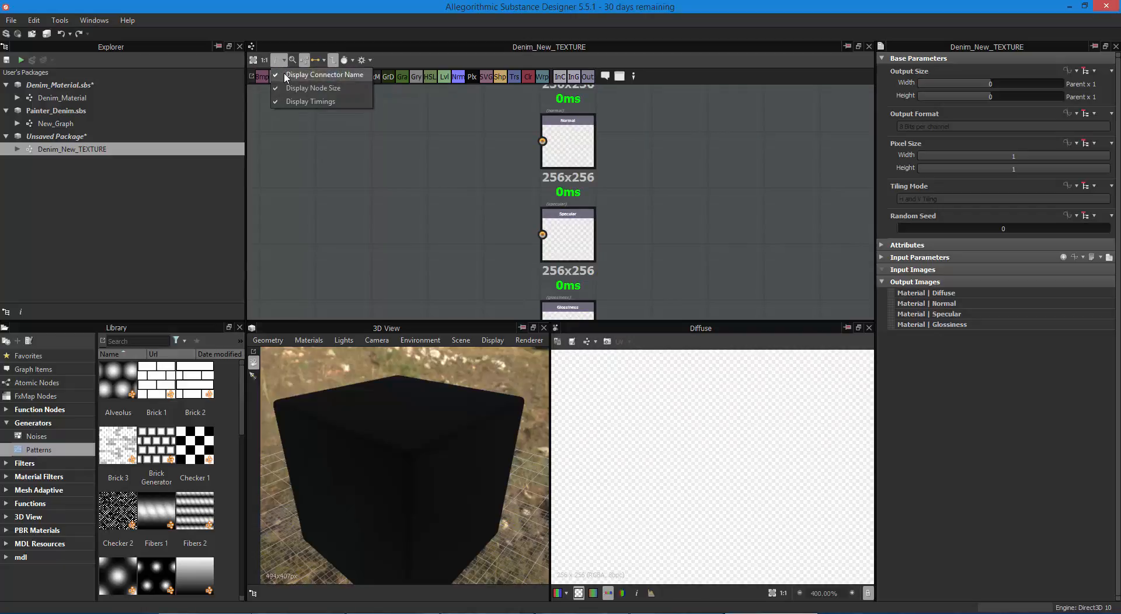
pyautogui.click(308, 101)
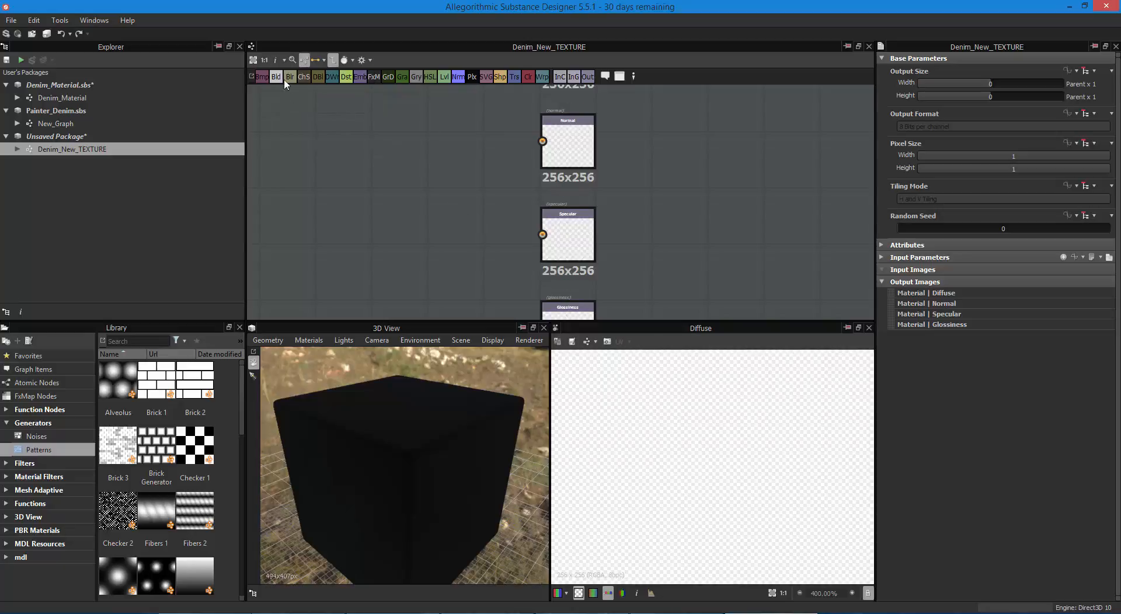
pyautogui.click(285, 62)
pyautogui.click(293, 63)
pyautogui.click(293, 61)
# Hide the row of atomic node shortcuts above the graph and look through the node search list instead.
pyautogui.click(303, 60)
pyautogui.click(303, 61)
pyautogui.click(304, 61)
pyautogui.press('space')
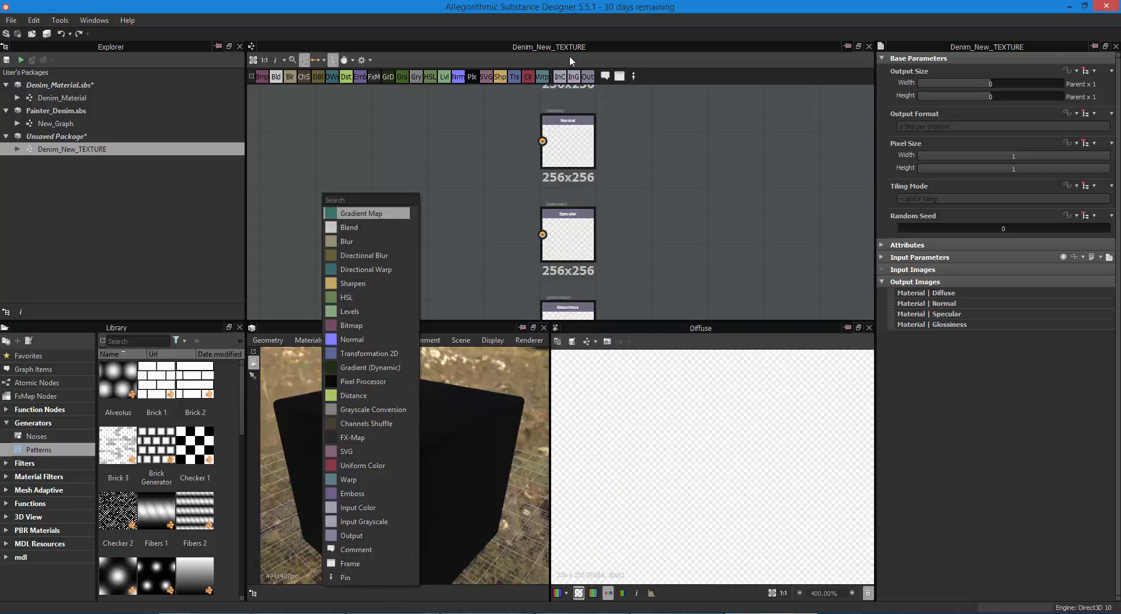
pyautogui.click(295, 101)
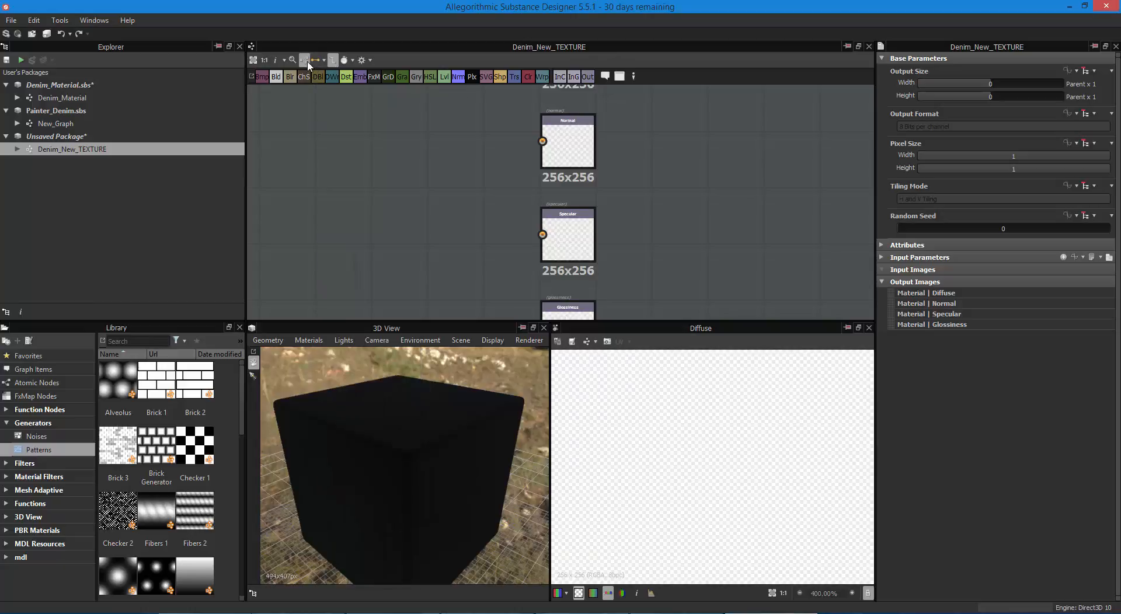
pyautogui.click(304, 59)
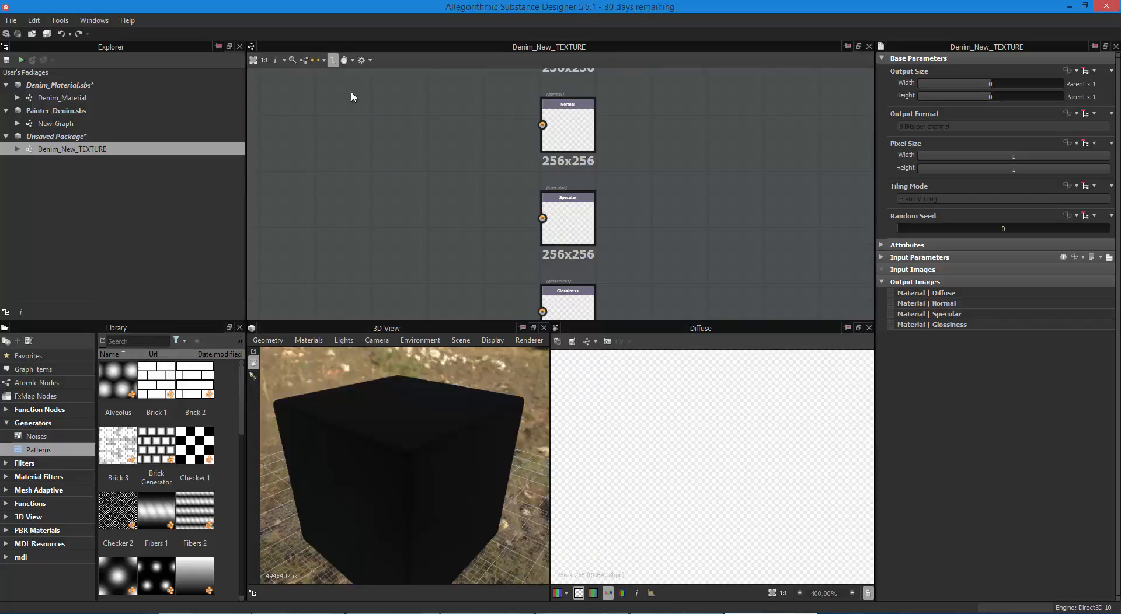
pyautogui.press('space')
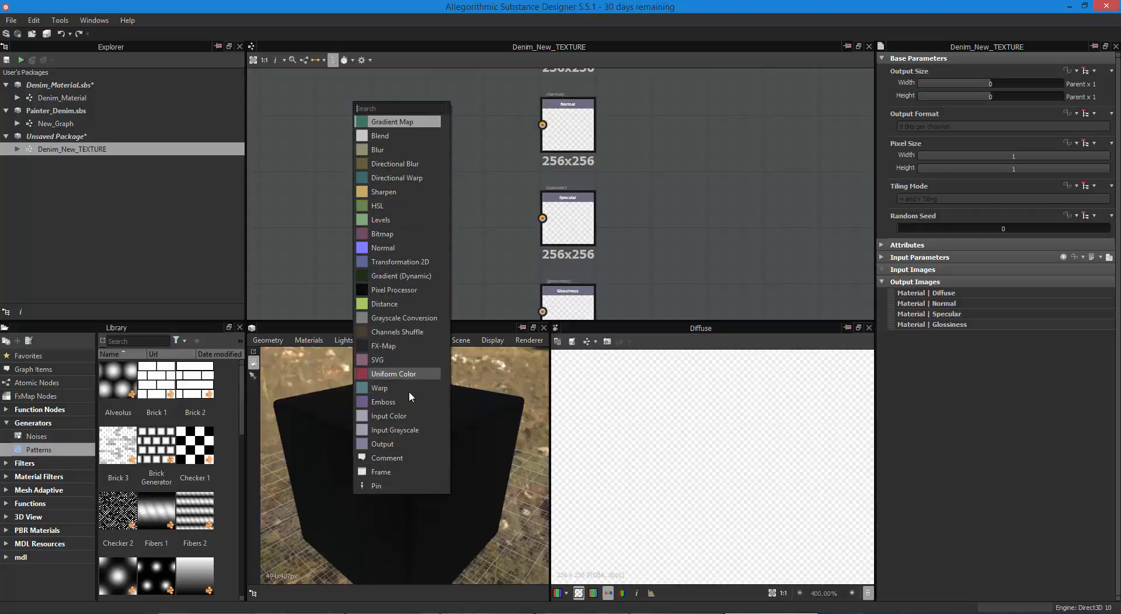
pyautogui.click(483, 187)
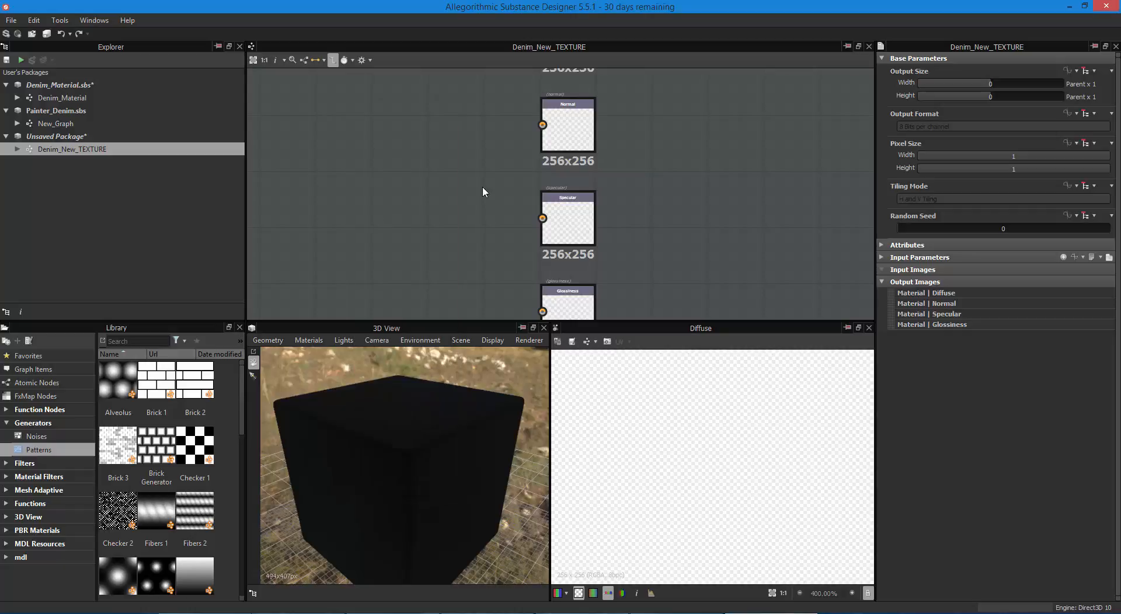
# Try the Material and Compact Material link creation modes in the graph.
pyautogui.click(323, 60)
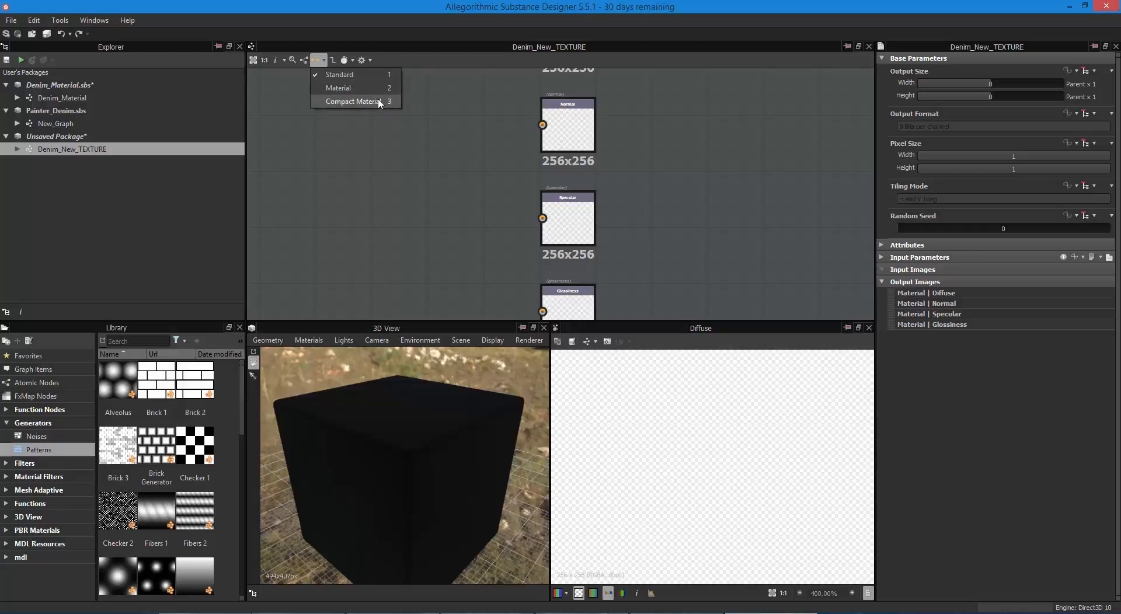
pyautogui.click(368, 90)
pyautogui.click(324, 61)
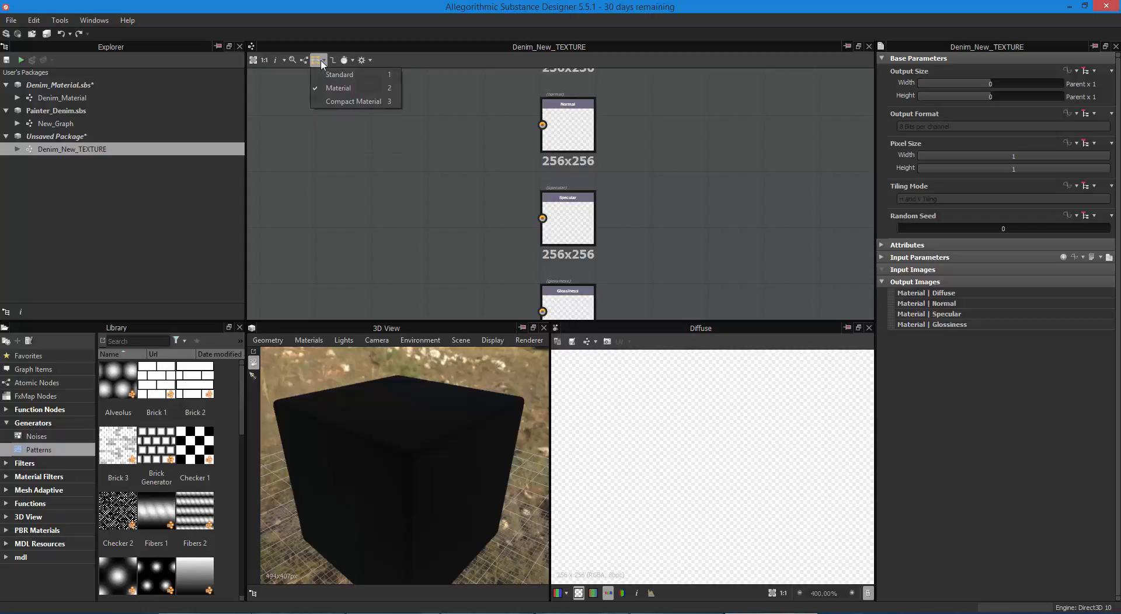
pyautogui.click(333, 103)
pyautogui.click(324, 61)
pyautogui.click(338, 102)
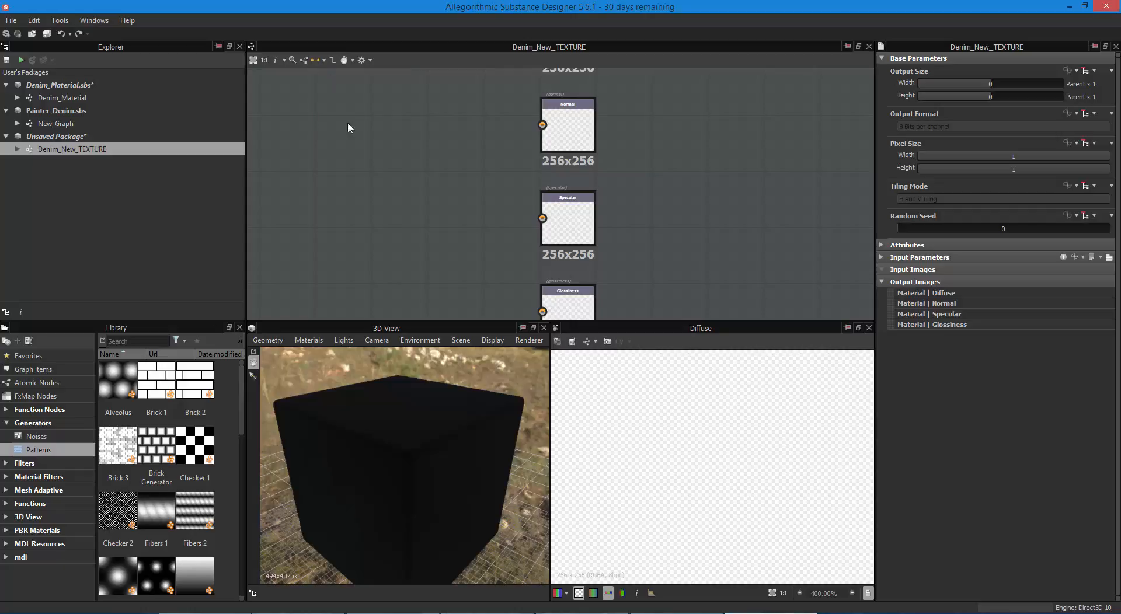
# Add a Blend node beside the output nodes and connect its output to the Normal output node.
pyautogui.click(333, 60)
pyautogui.click(533, 138)
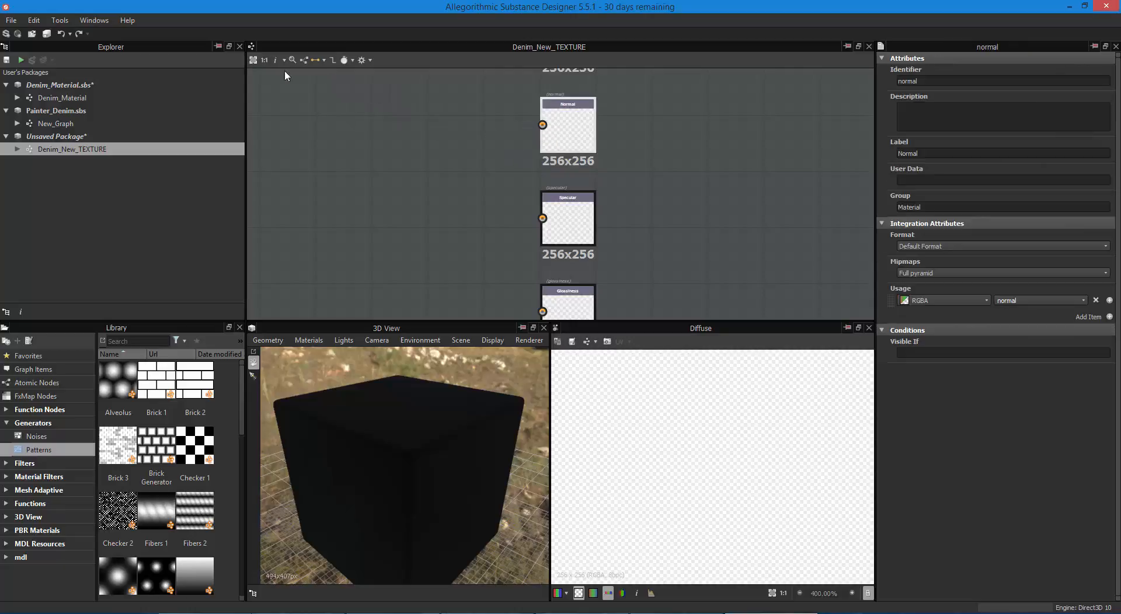
pyautogui.click(257, 64)
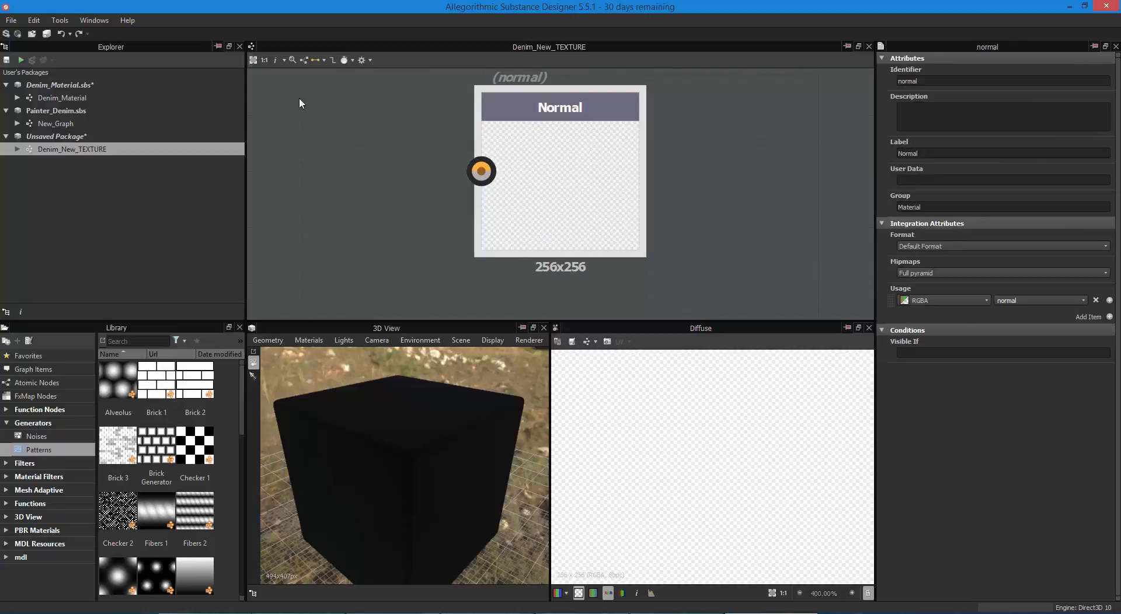
pyautogui.scroll(-3, 425, 157)
pyautogui.moveTo(390, 136); pyautogui.dragTo(547, 260, button='middle')
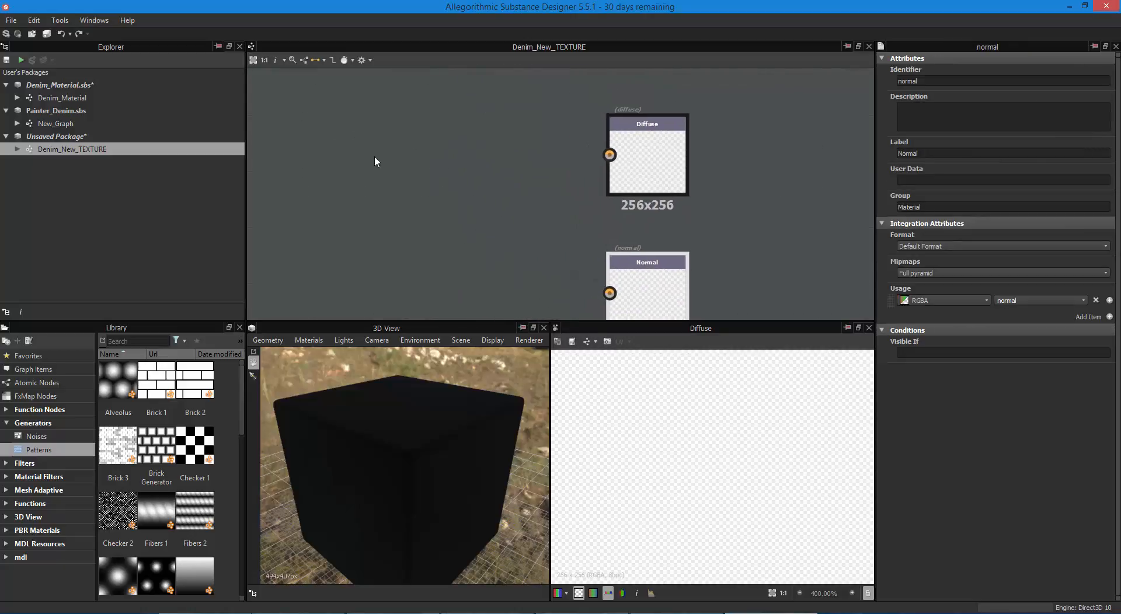
pyautogui.press('space')
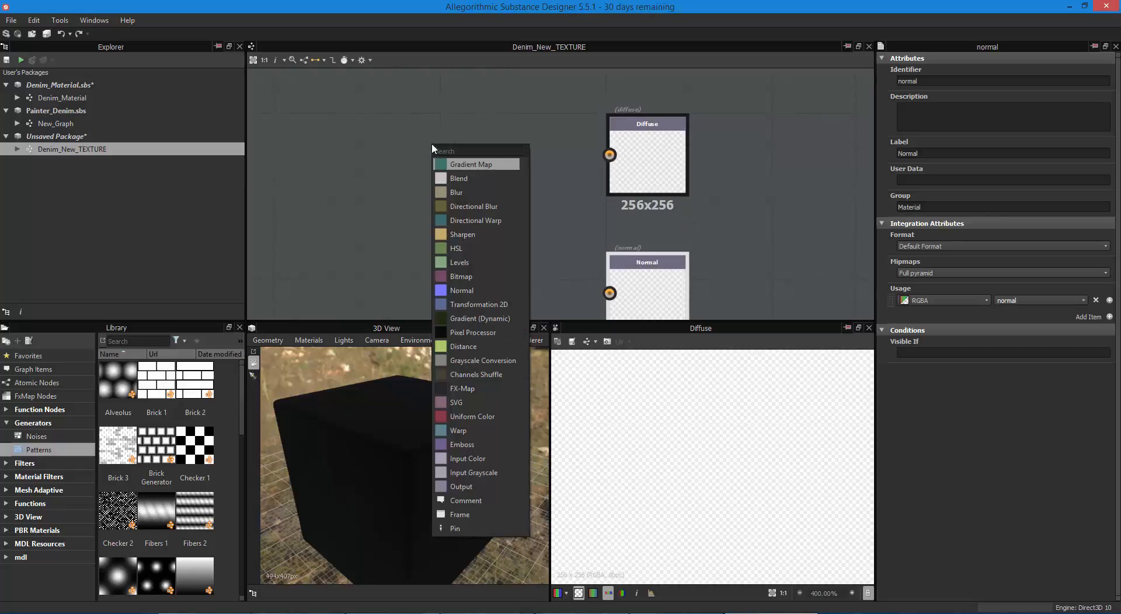
pyautogui.click(438, 177)
pyautogui.moveTo(471, 174); pyautogui.dragTo(435, 271)
pyautogui.moveTo(424, 205); pyautogui.dragTo(426, 95)
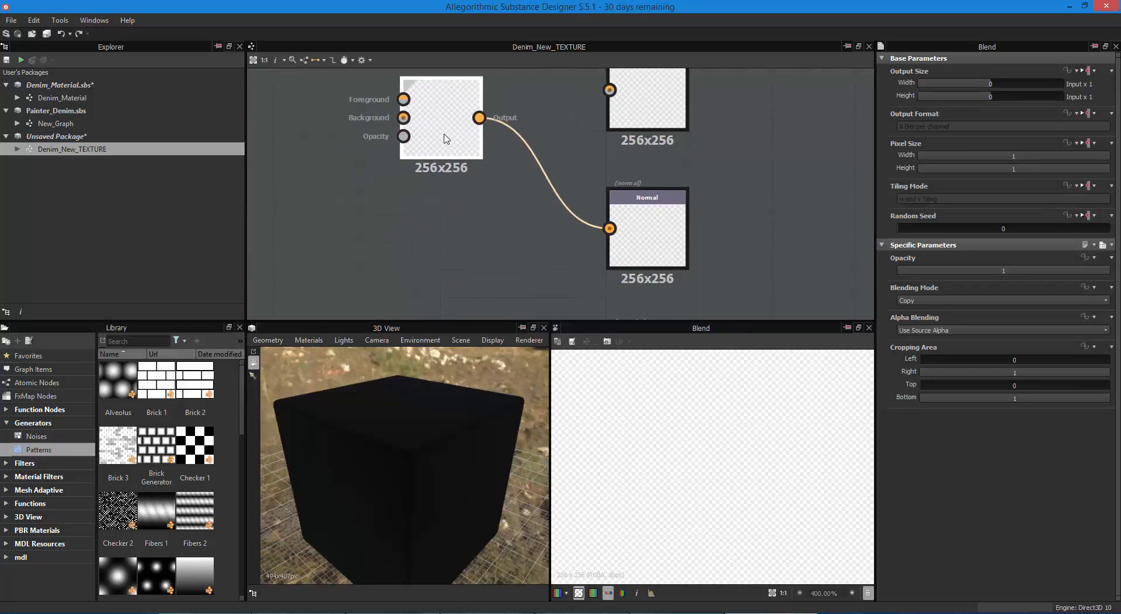
# Try right-angled links on the Blend-to-Normal connection, reposition the Blend node, and return to curved links.
pyautogui.click(332, 60)
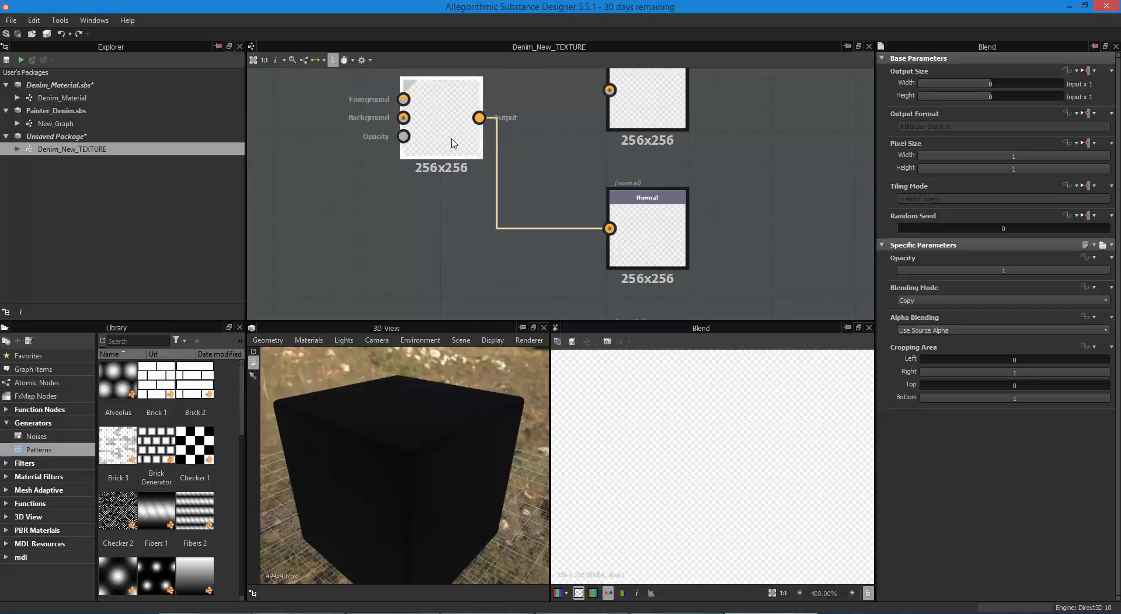
pyautogui.moveTo(457, 156); pyautogui.dragTo(407, 124)
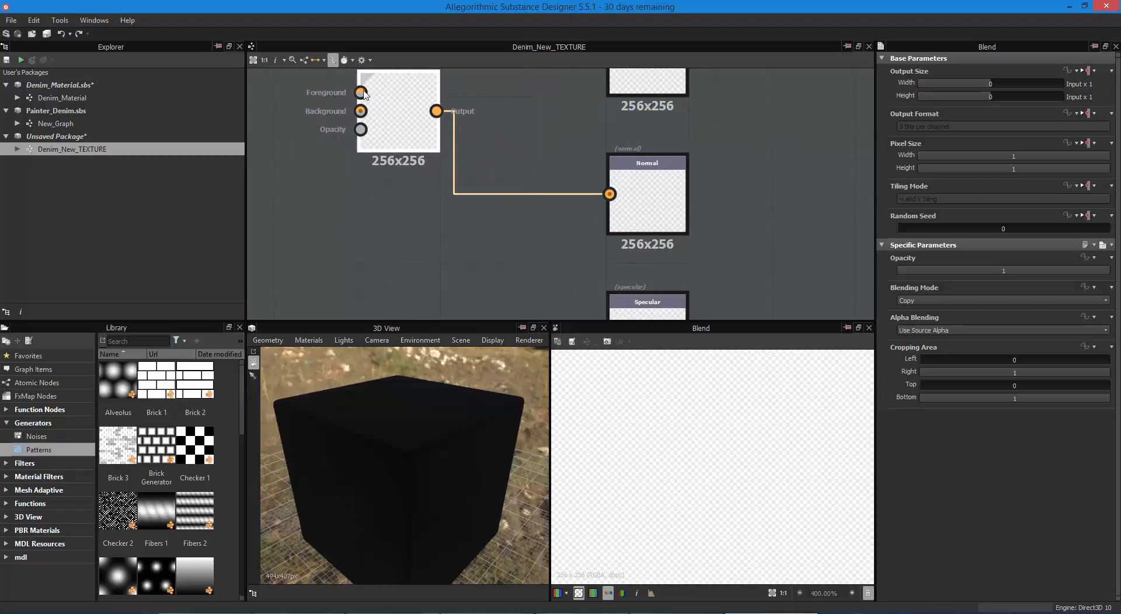
pyautogui.click(332, 60)
# Try the Clean tool on the graph while the Blend node is still linked to the Normal output.
pyautogui.click(352, 61)
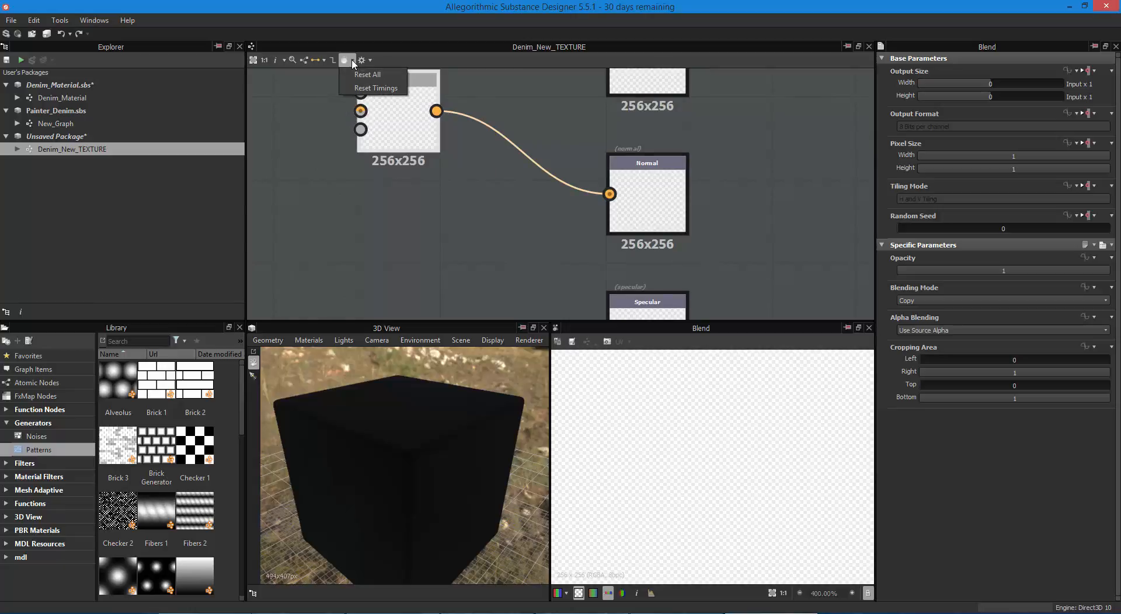
pyautogui.click(369, 60)
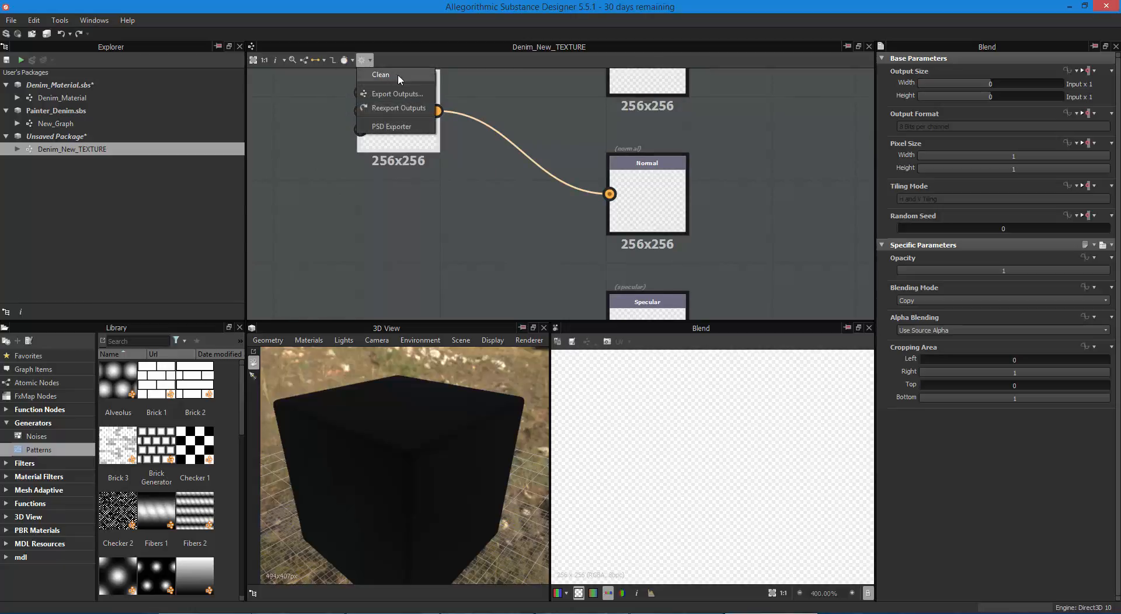
pyautogui.click(398, 75)
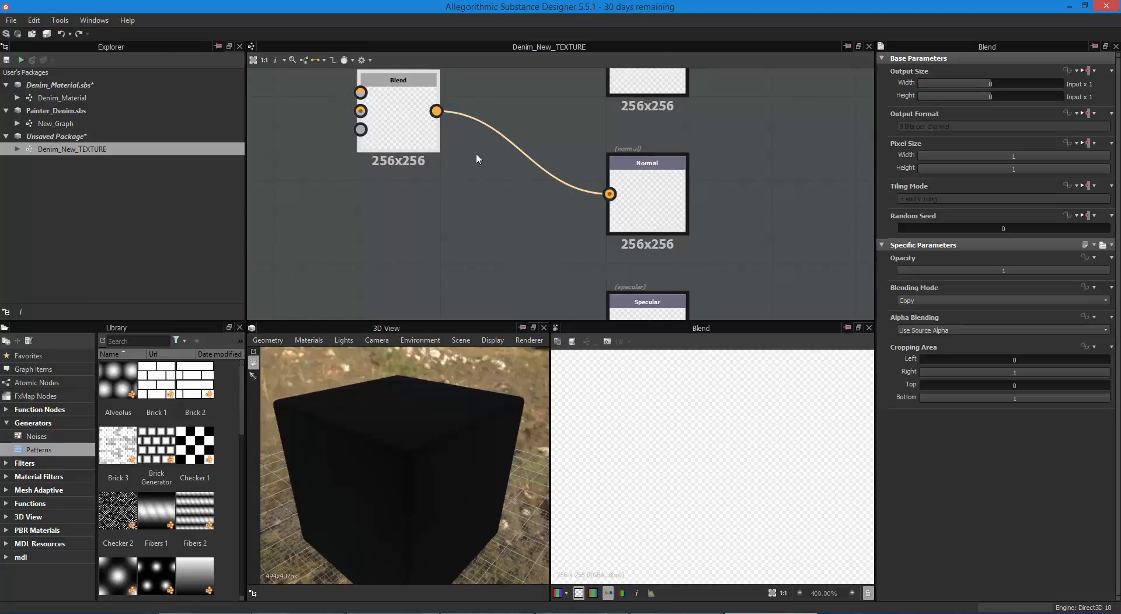
# Delete the link between the Blend and Normal nodes, and clean the unconnected Blend node out of the graph.
pyautogui.press('Delete')
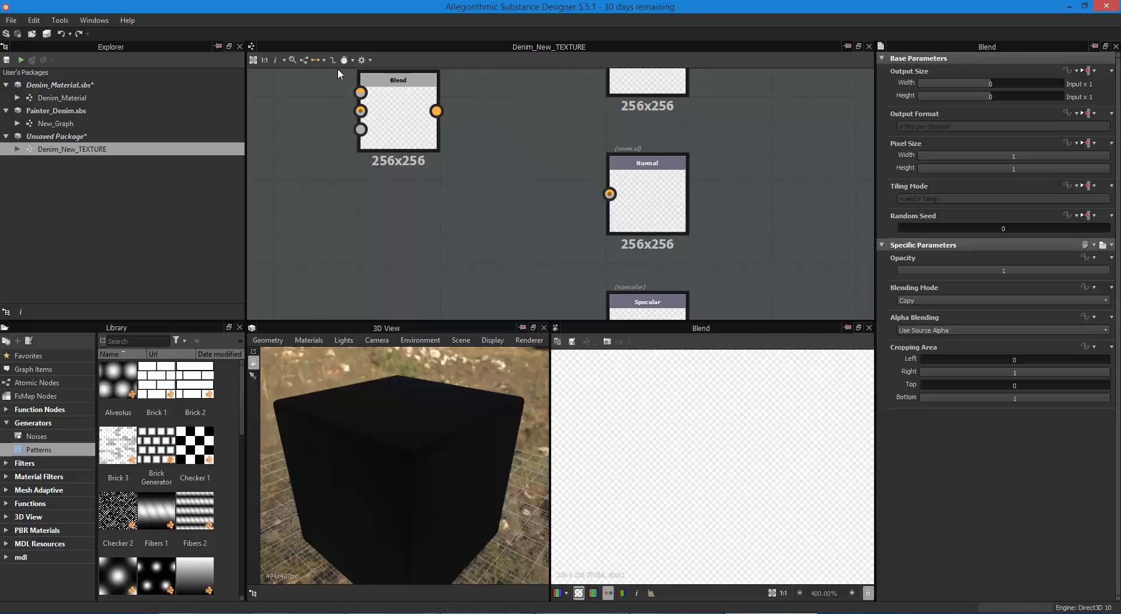
pyautogui.click(370, 60)
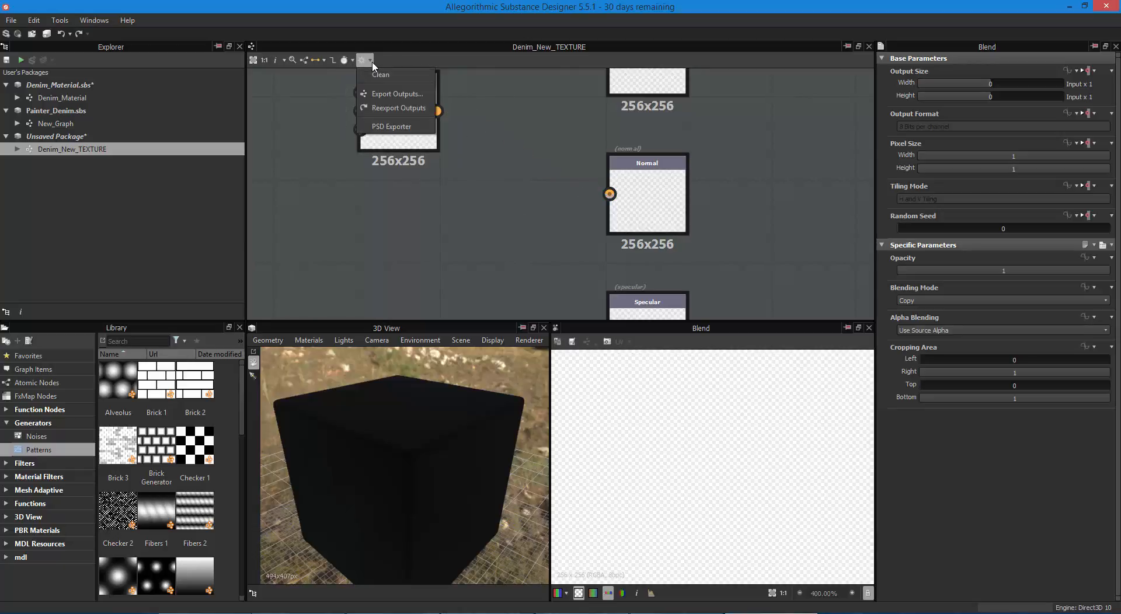
pyautogui.click(385, 75)
pyautogui.scroll(-4, 518, 141)
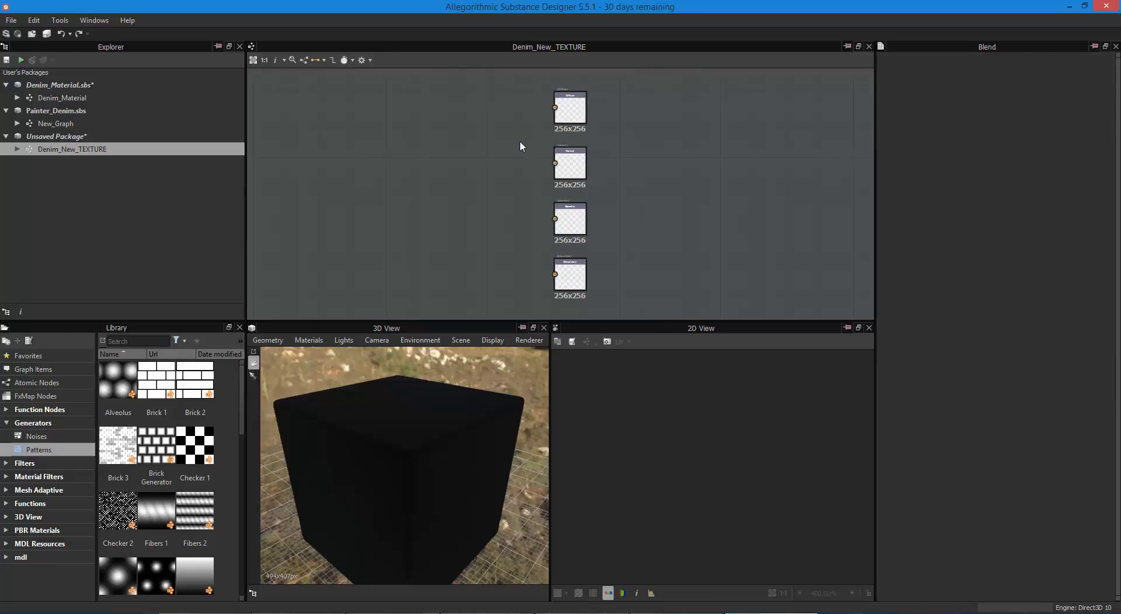
pyautogui.scroll(-2, 520, 142)
pyautogui.scroll(3, 520, 142)
pyautogui.scroll(-1, 538, 150)
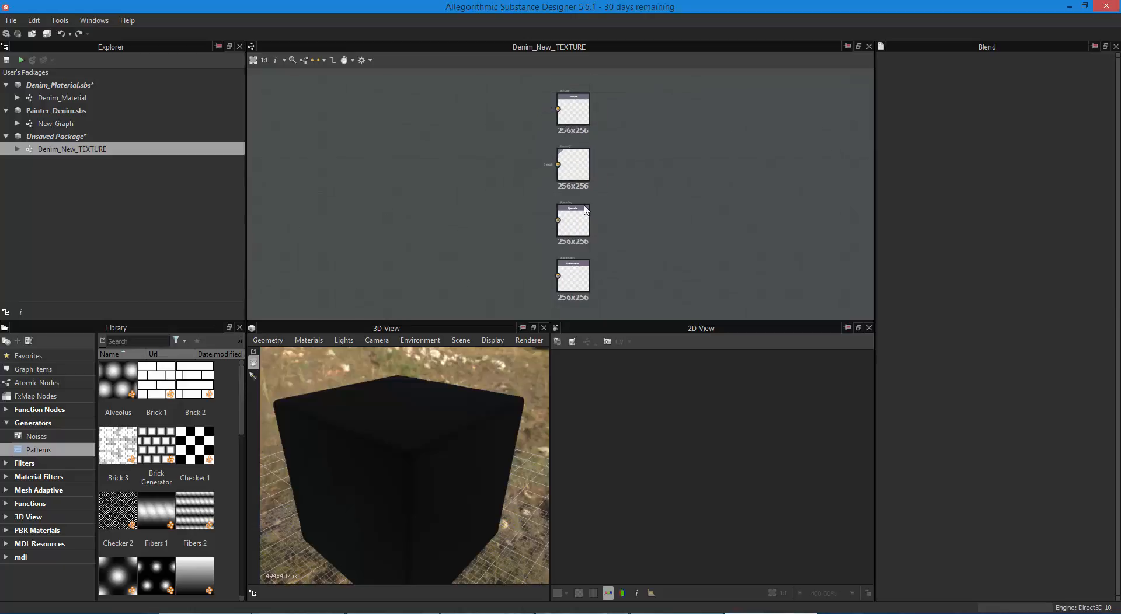